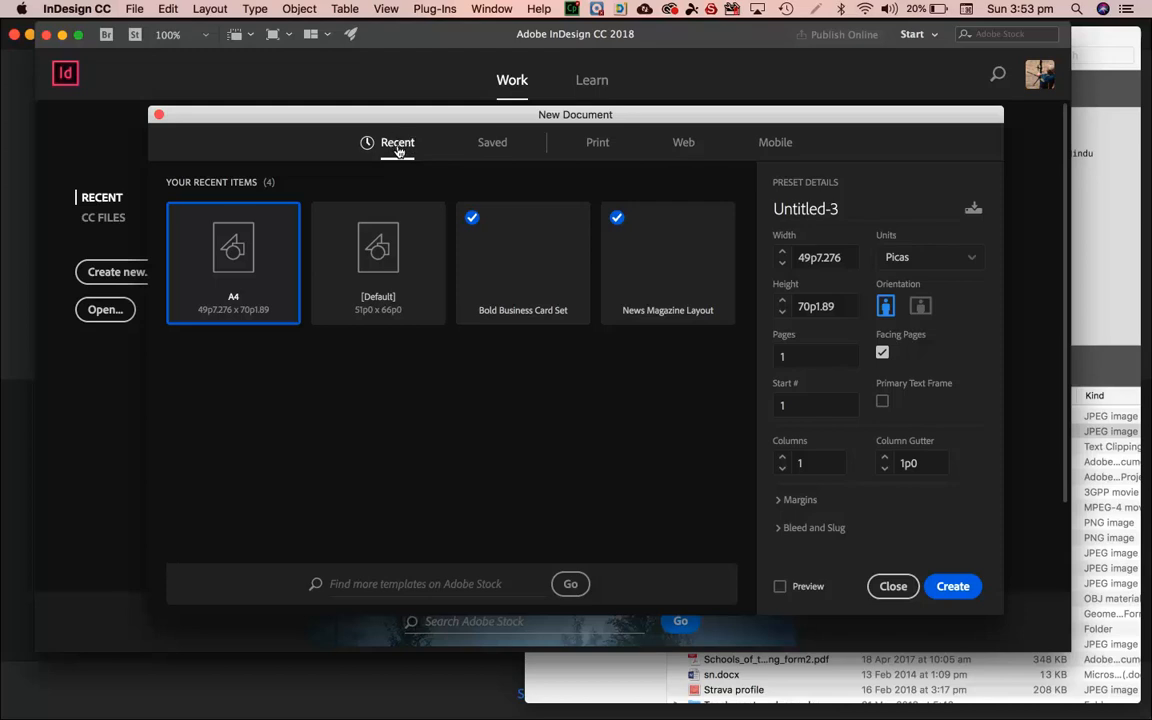
Browse the print presets and templates, expand the full list of blank presets and choose A4.
left_click(598, 145)
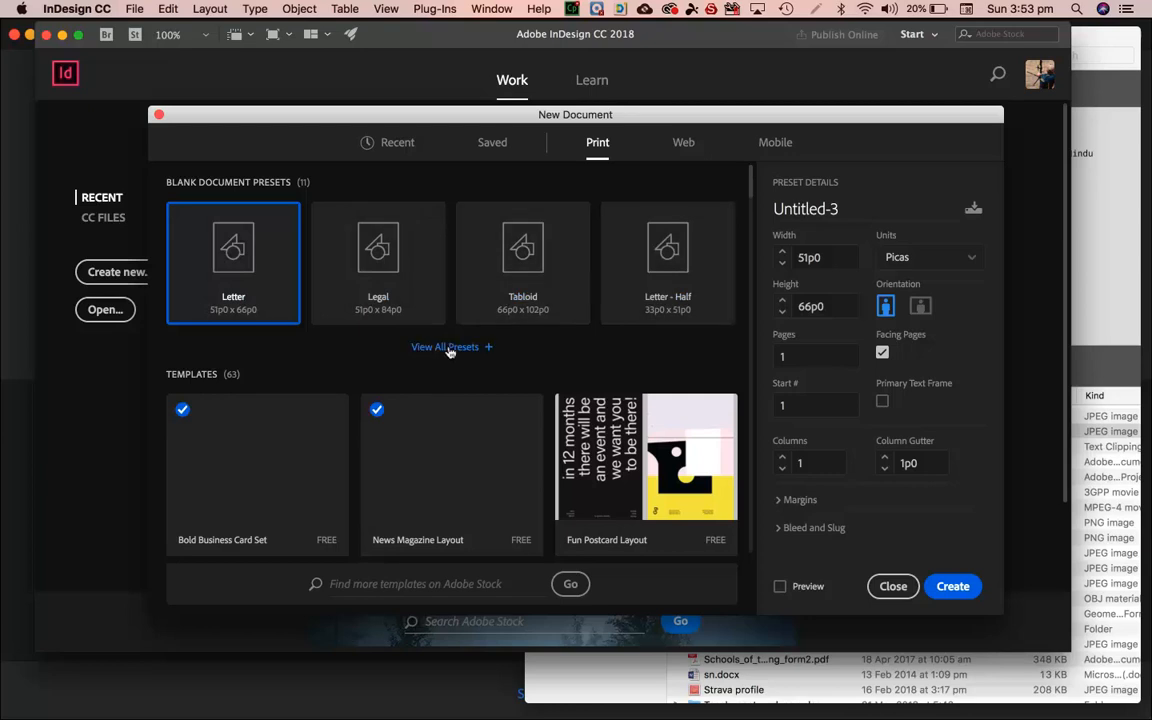
scroll(470, 385, "down", 10)
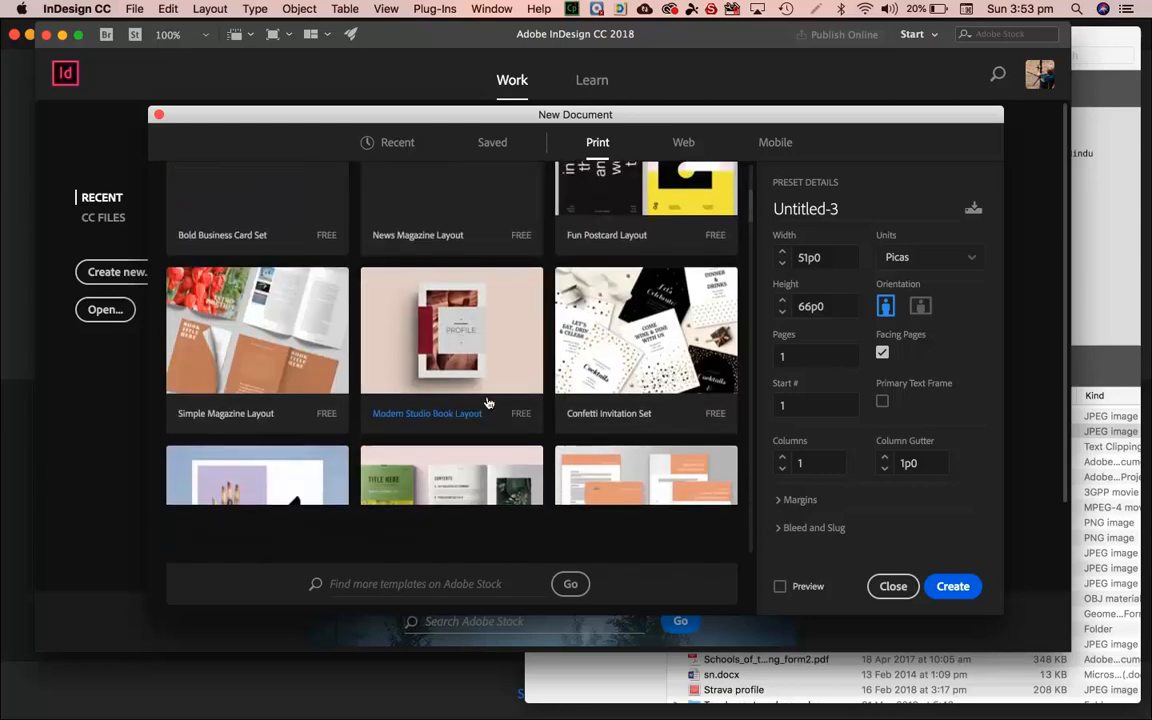
scroll(488, 403, "down", 12)
scroll(488, 403, "up", 6)
scroll(488, 403, "up", 15)
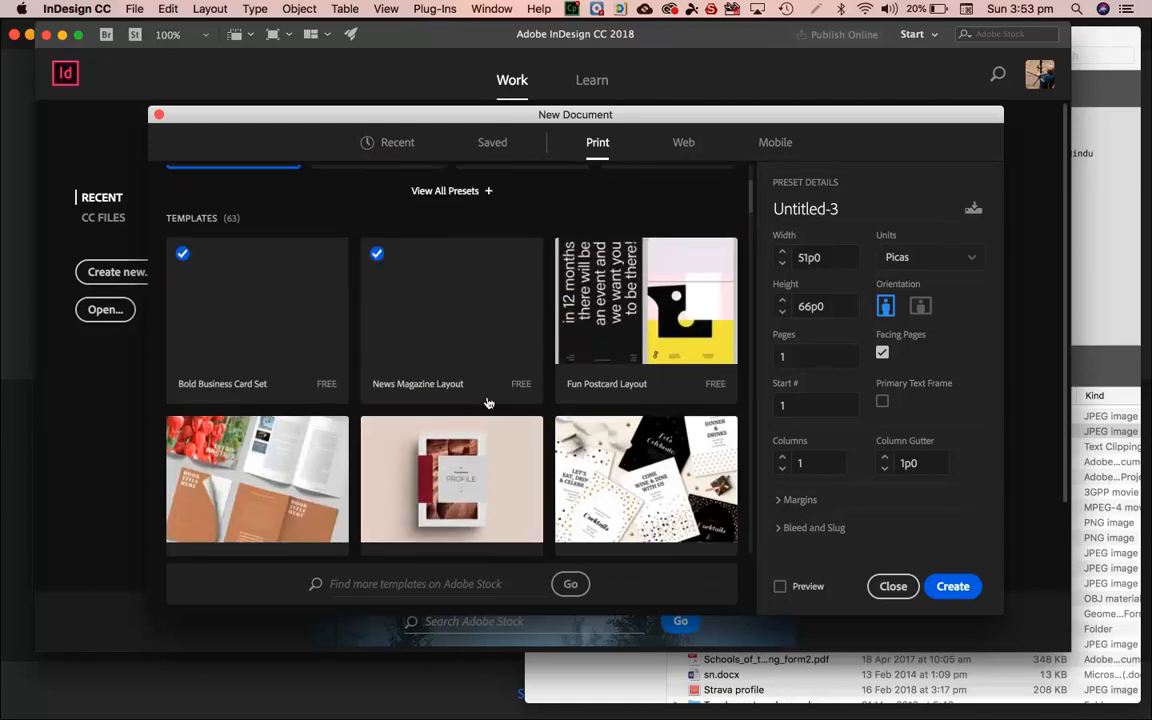
left_click(452, 346)
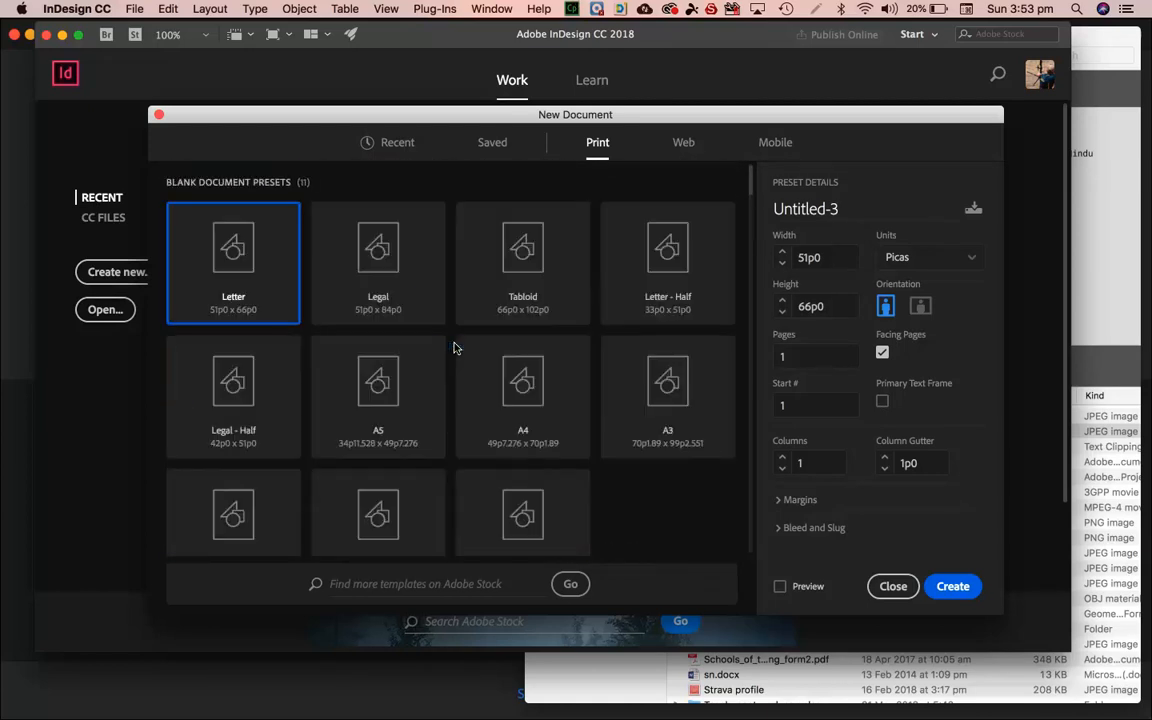
left_click(552, 406)
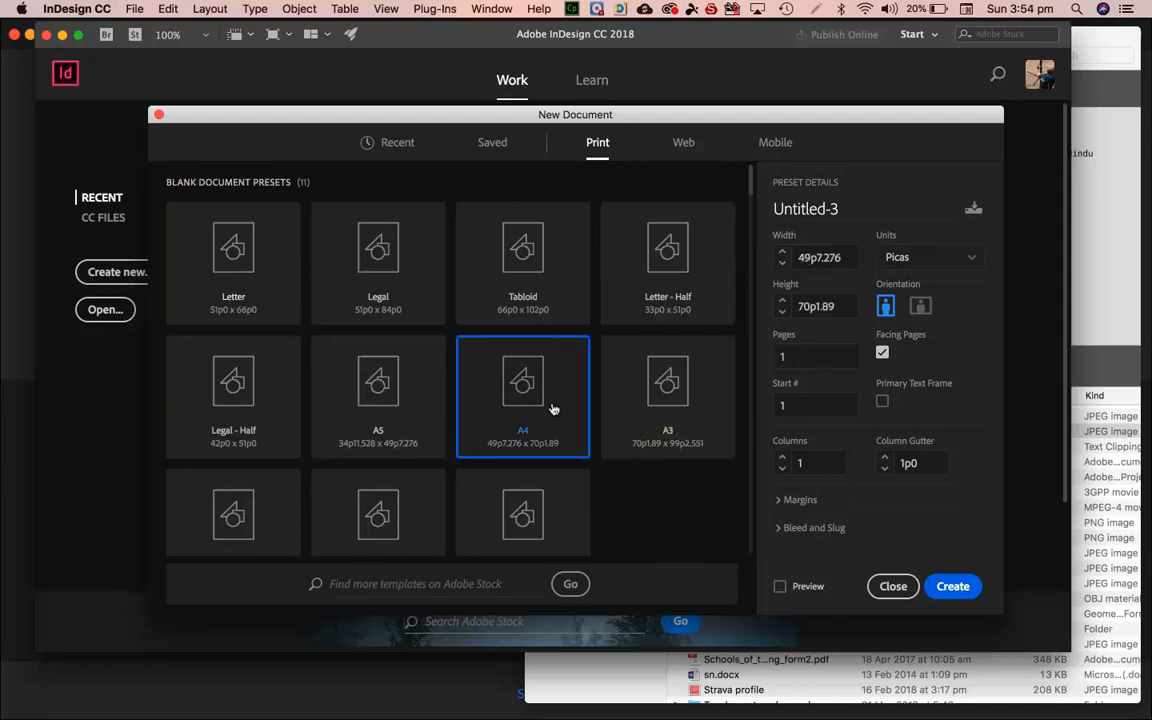
Name the new document "Textbook demo" and create it in portrait orientation.
left_click_drag(852, 208, 743, 212)
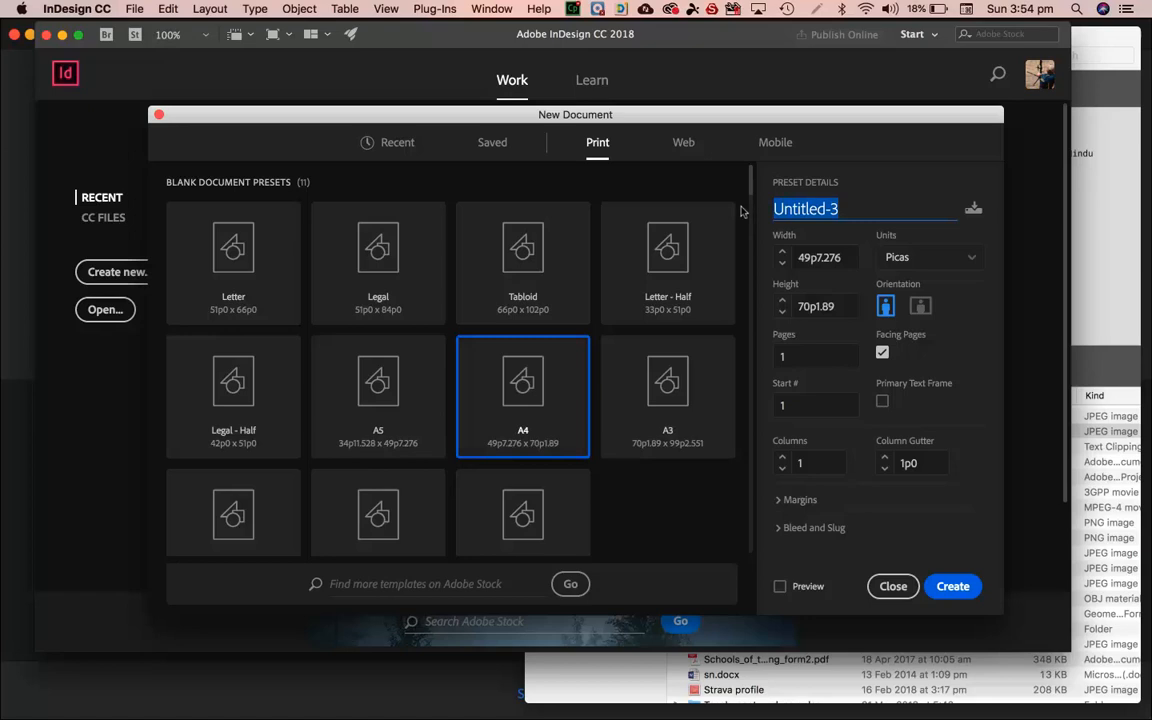
type("Te")
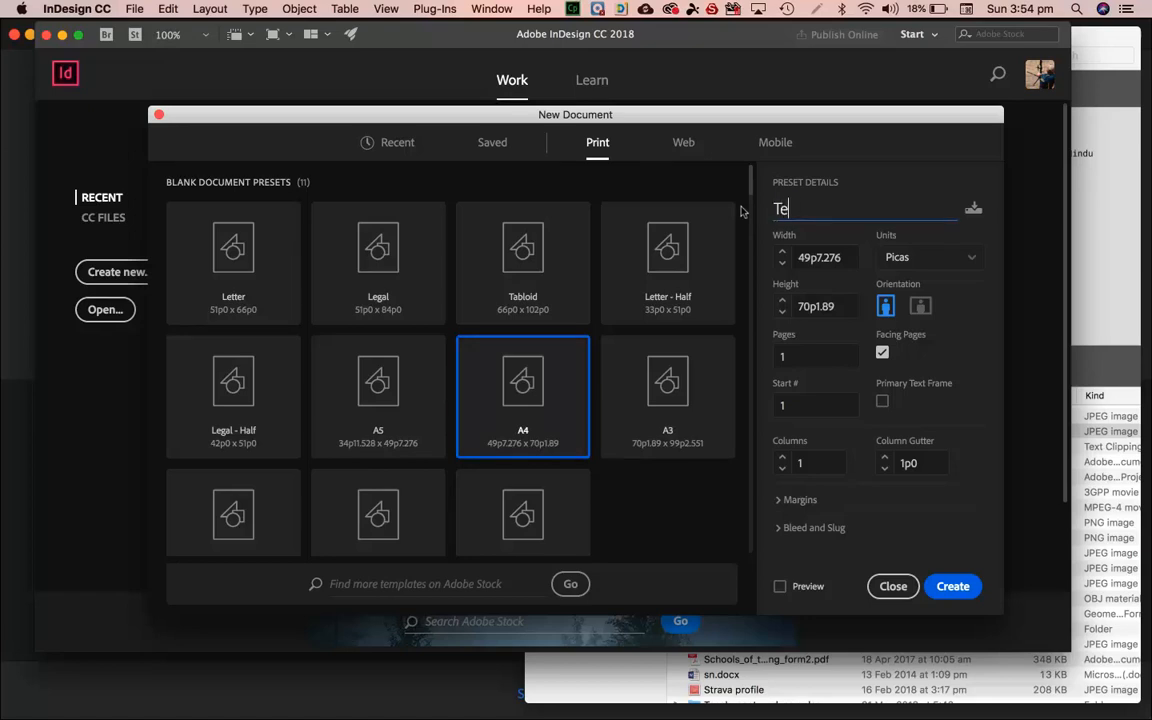
type("xtbook temo")
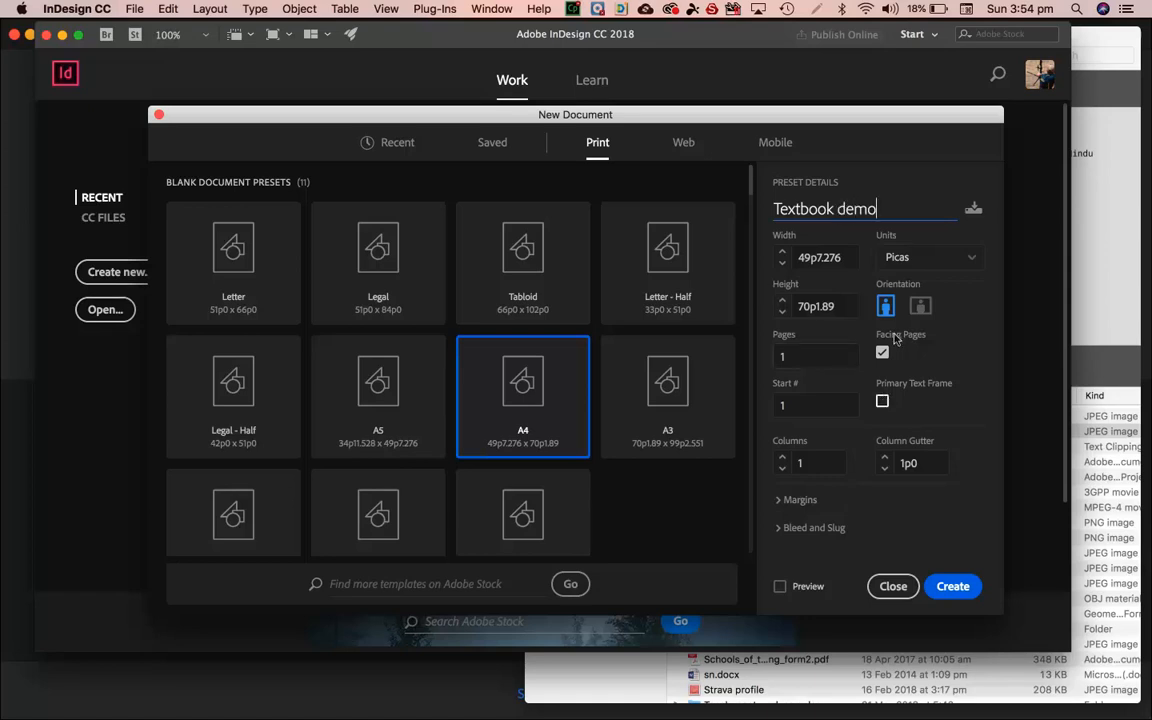
left_click(920, 306)
left_click(887, 309)
left_click(953, 587)
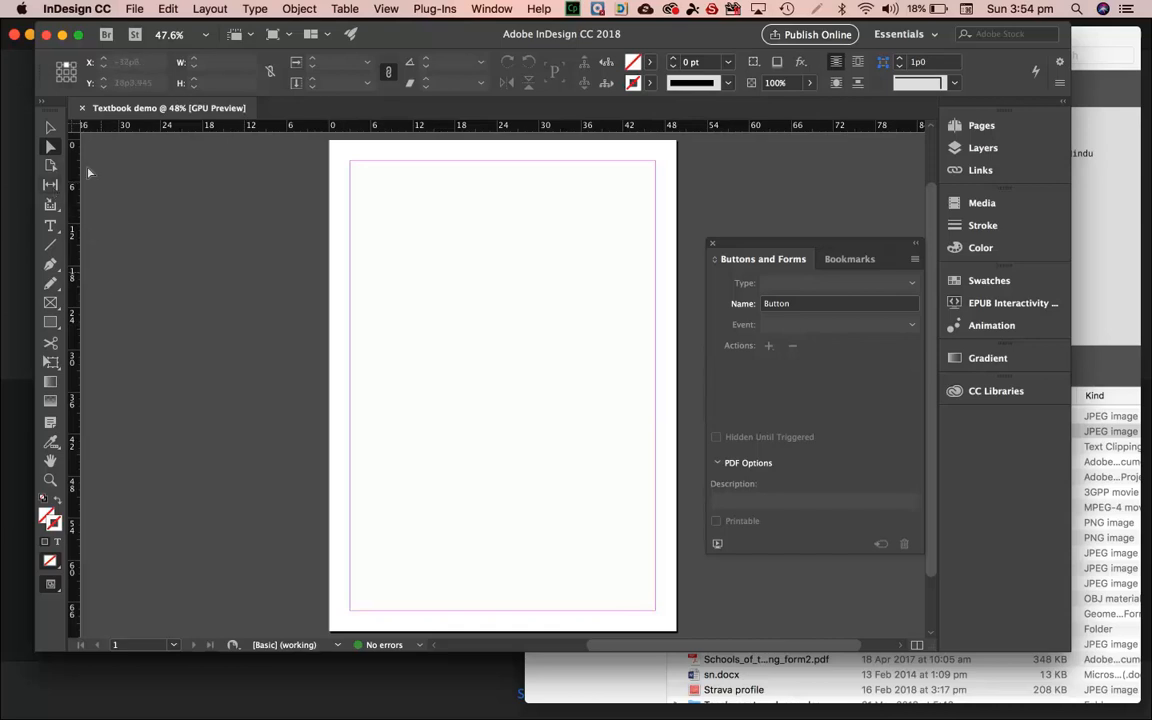
Draw two rectangle frames, each about 24p10 wide by 35p1 high, in the page's upper-left and lower-right quarters.
left_click(51, 304)
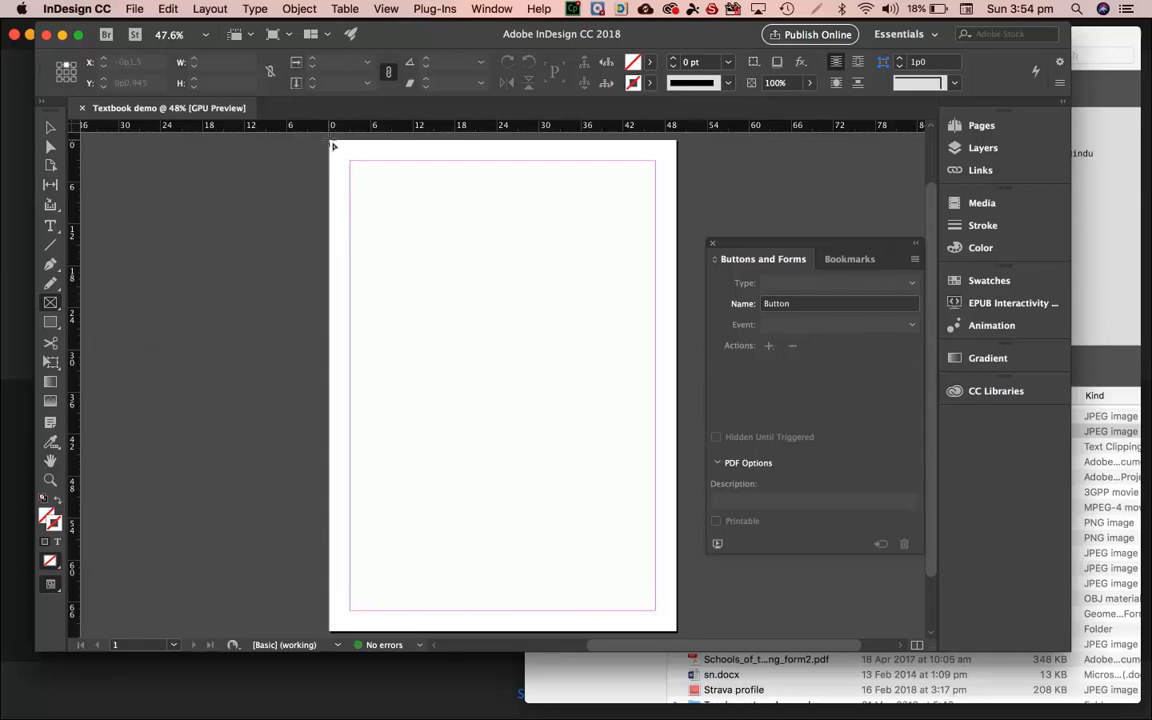
left_click_drag(333, 146, 501, 386)
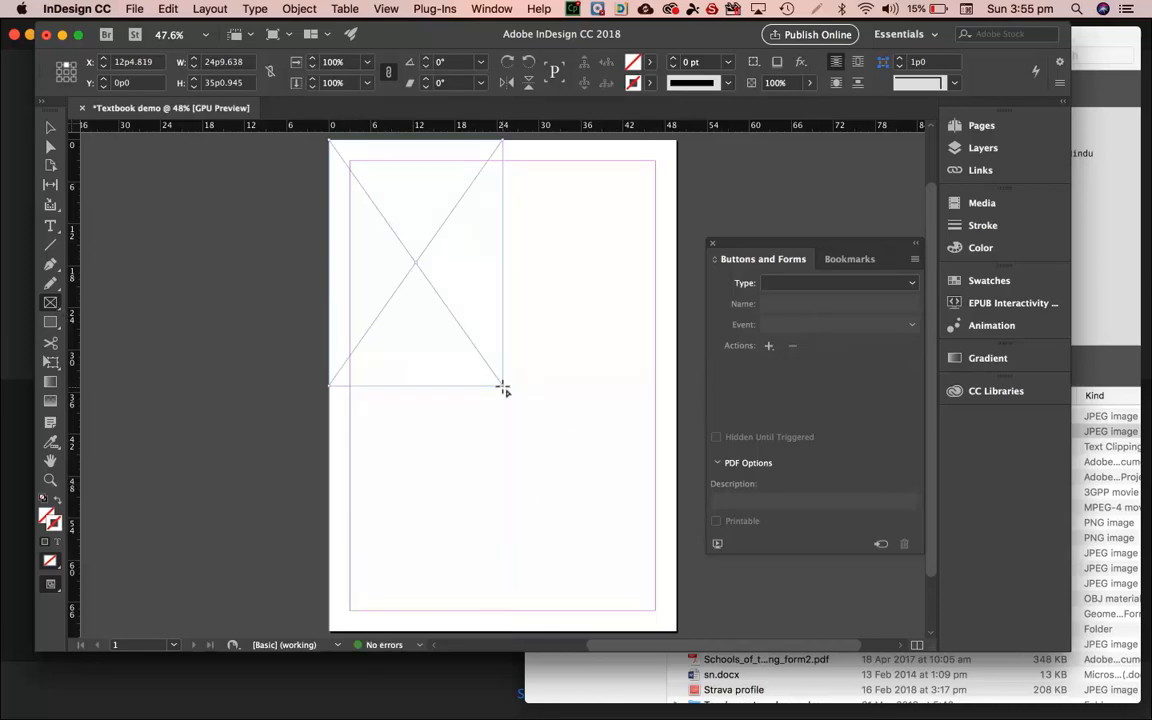
left_click_drag(503, 389, 675, 628)
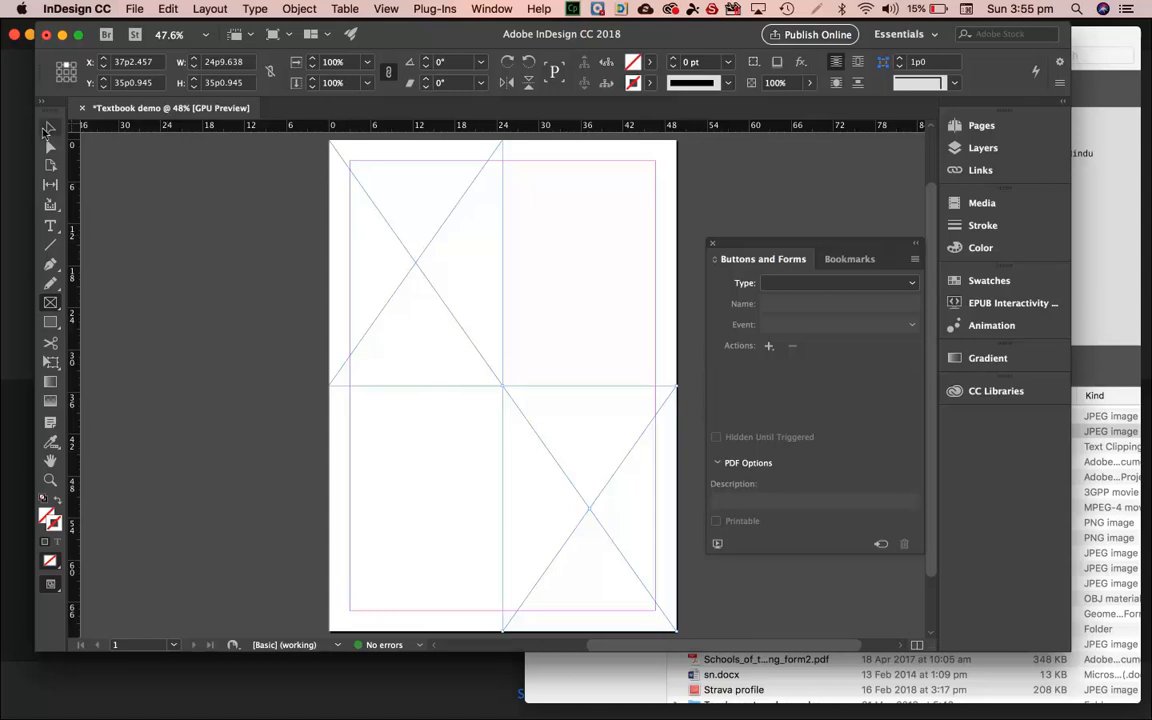
Place the Hindu JPEG image from the Desktop into the upper-left frame.
left_click(52, 131)
left_click(435, 267)
left_click(134, 9)
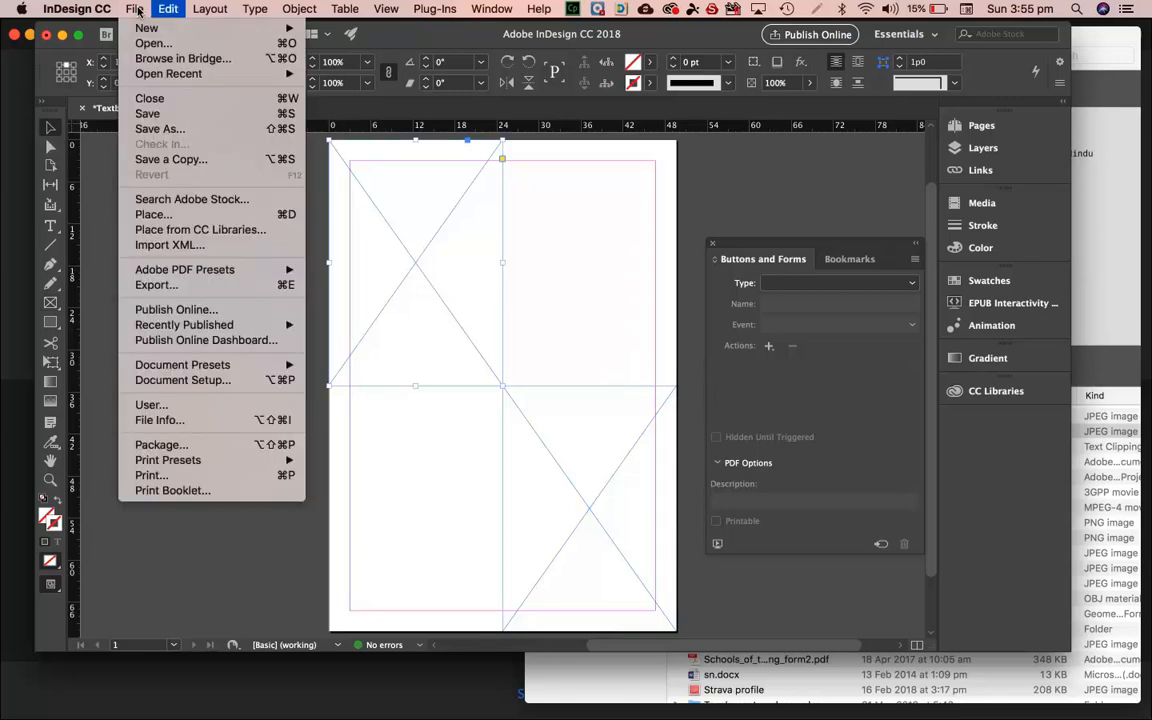
left_click(162, 215)
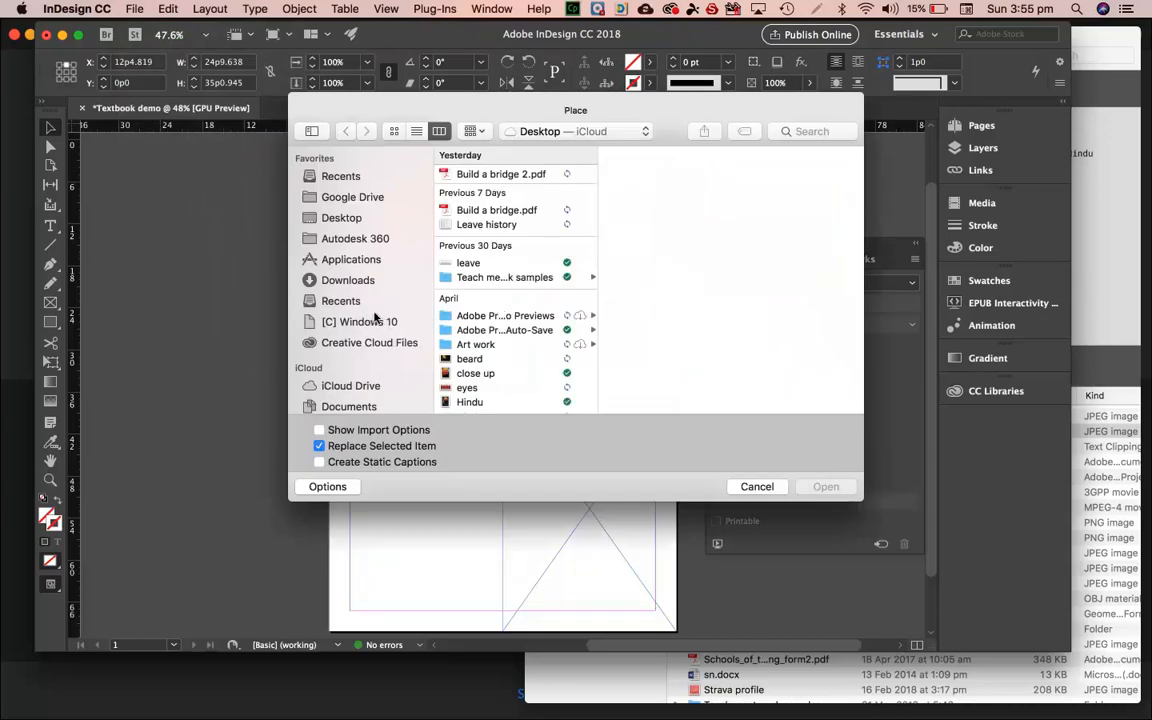
scroll(501, 369, "down", 4)
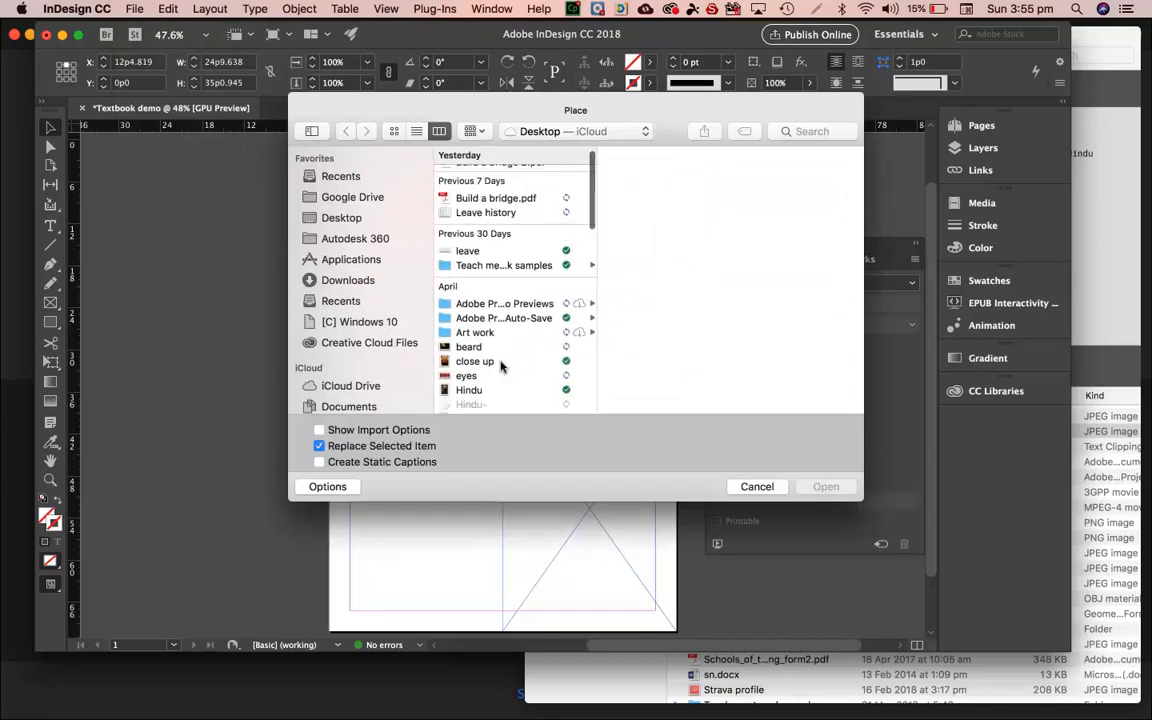
scroll(467, 365, "down", 1)
left_click(469, 302)
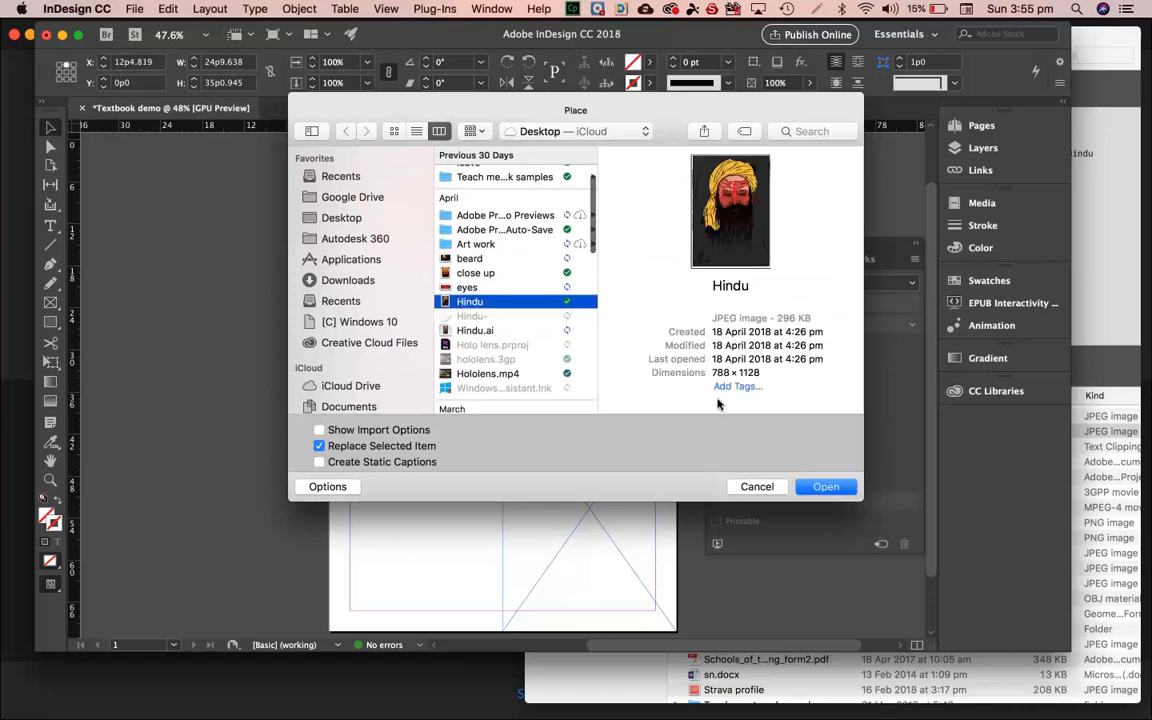
left_click(826, 487)
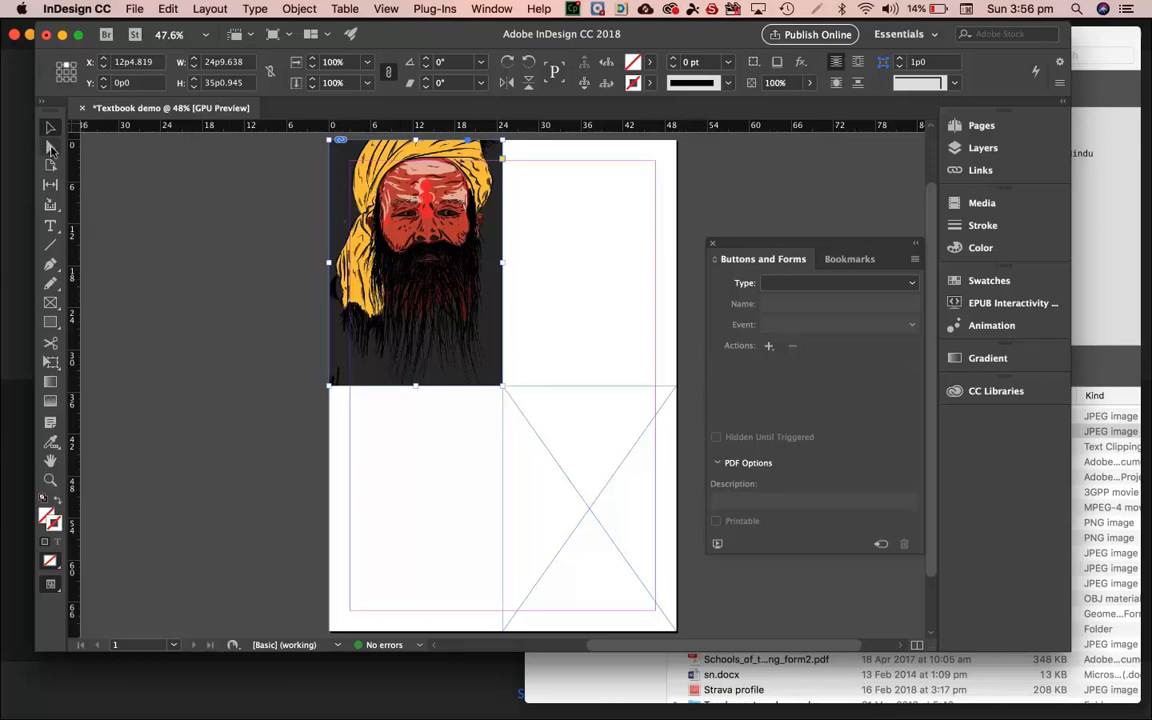
Use Direct Selection to shift the portrait image downward inside the upper-left frame until its top edge meets the frame's top.
left_click(51, 147)
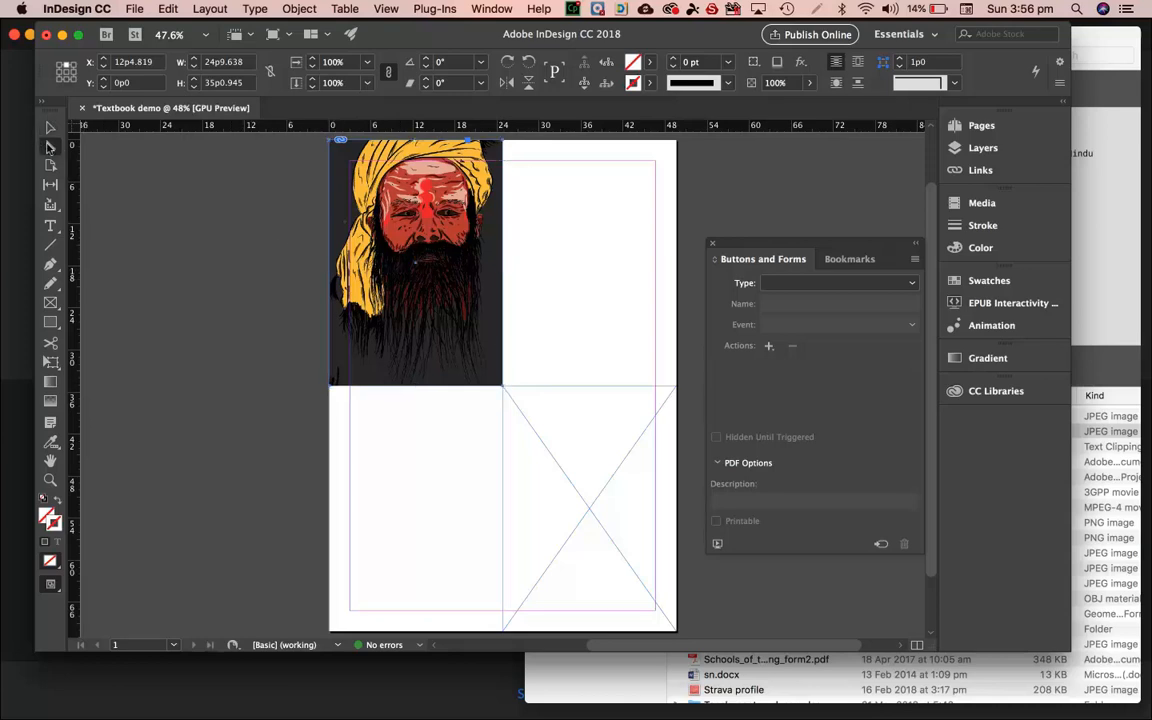
left_click(465, 295)
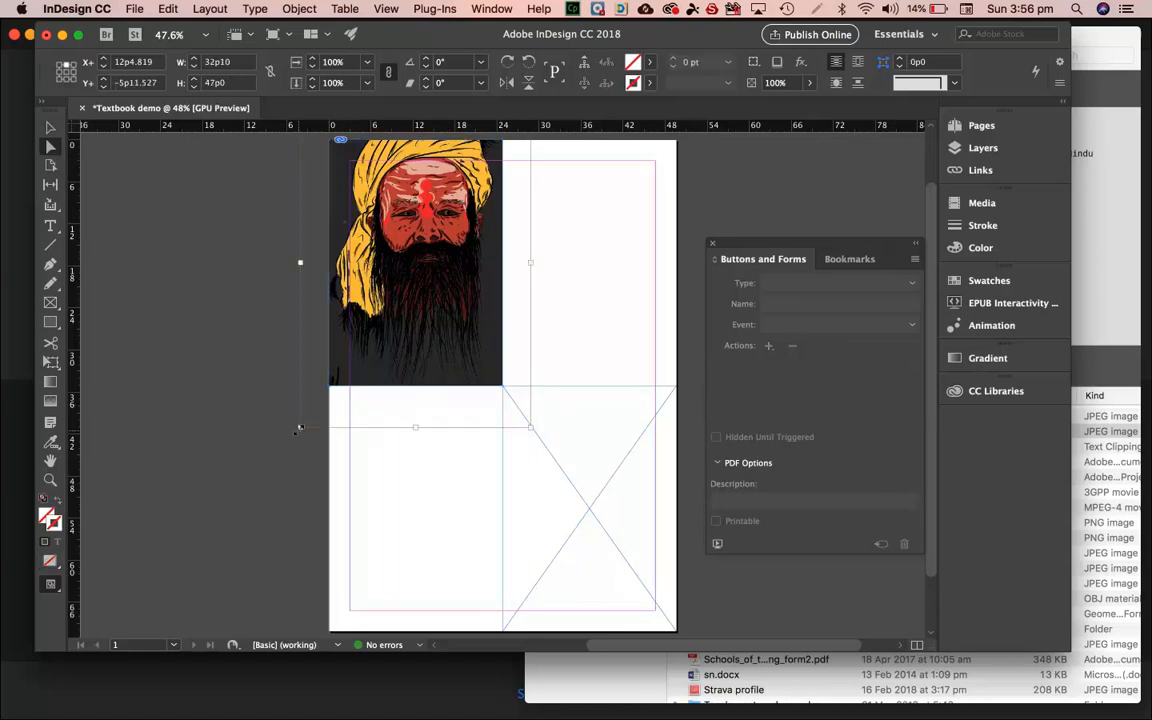
left_click_drag(427, 334, 367, 294)
right_click(406, 330)
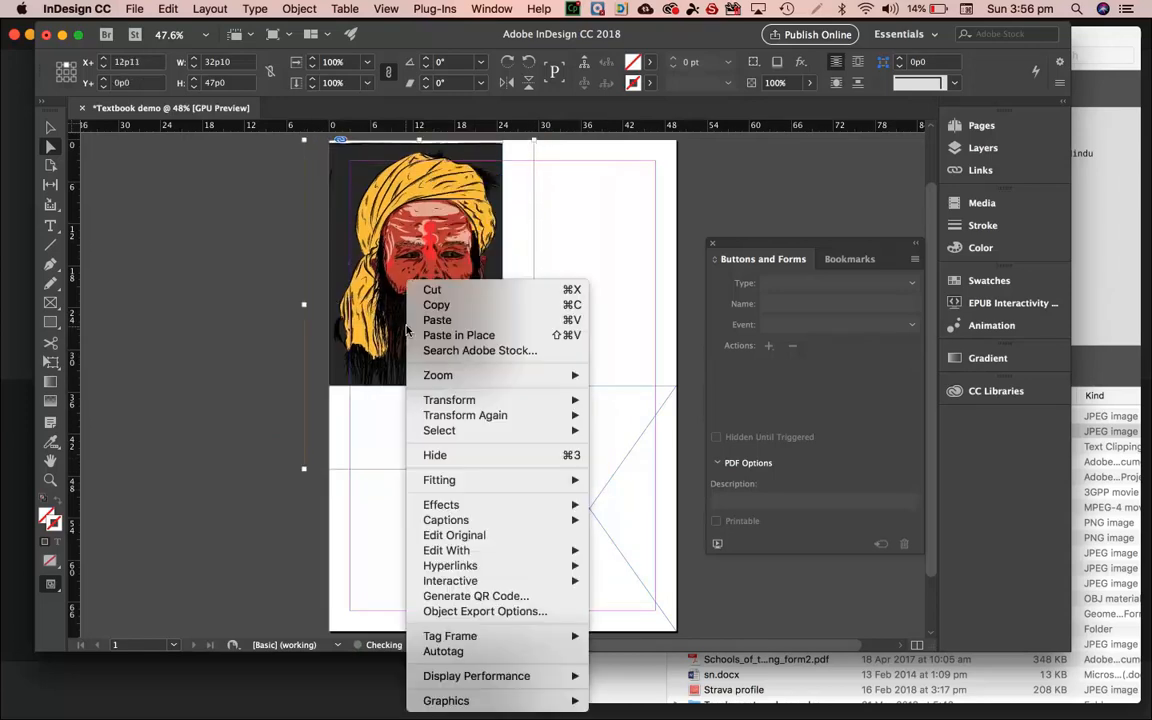
mouse_move(458, 481)
key("Escape")
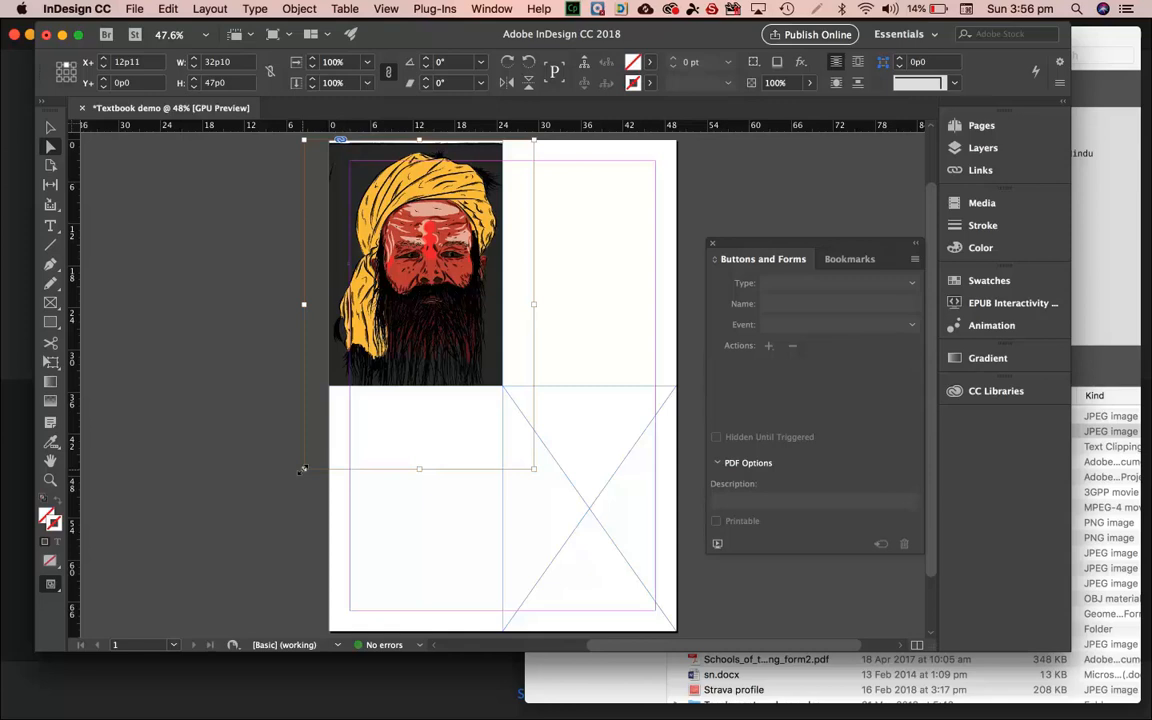
Scale the image inside the upper-left frame to about 87%, recentre it there and deselect it.
left_click_drag(304, 469, 322, 373)
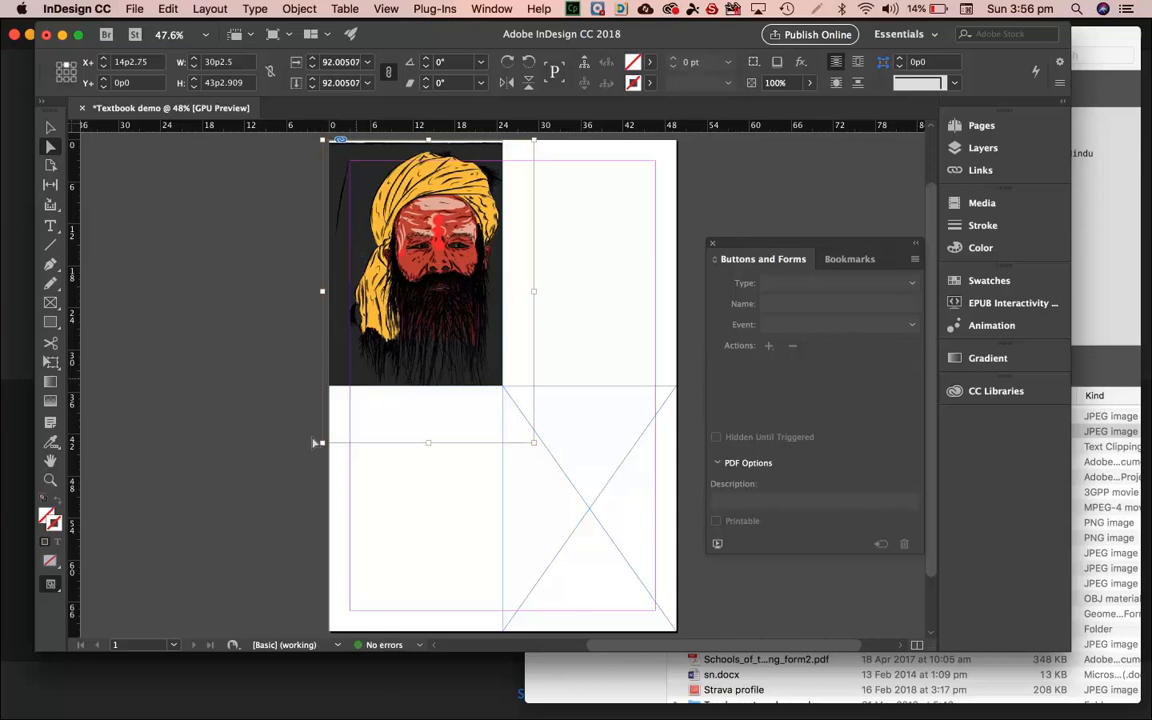
left_click_drag(321, 443, 337, 391)
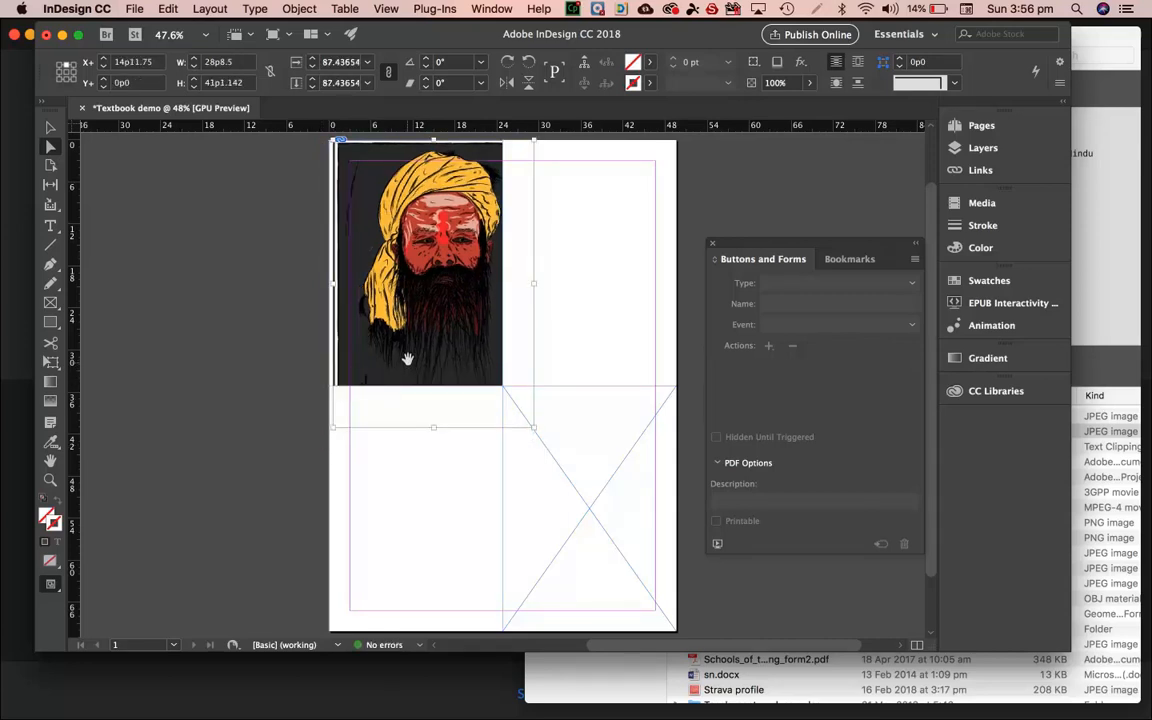
left_click_drag(400, 318, 380, 311)
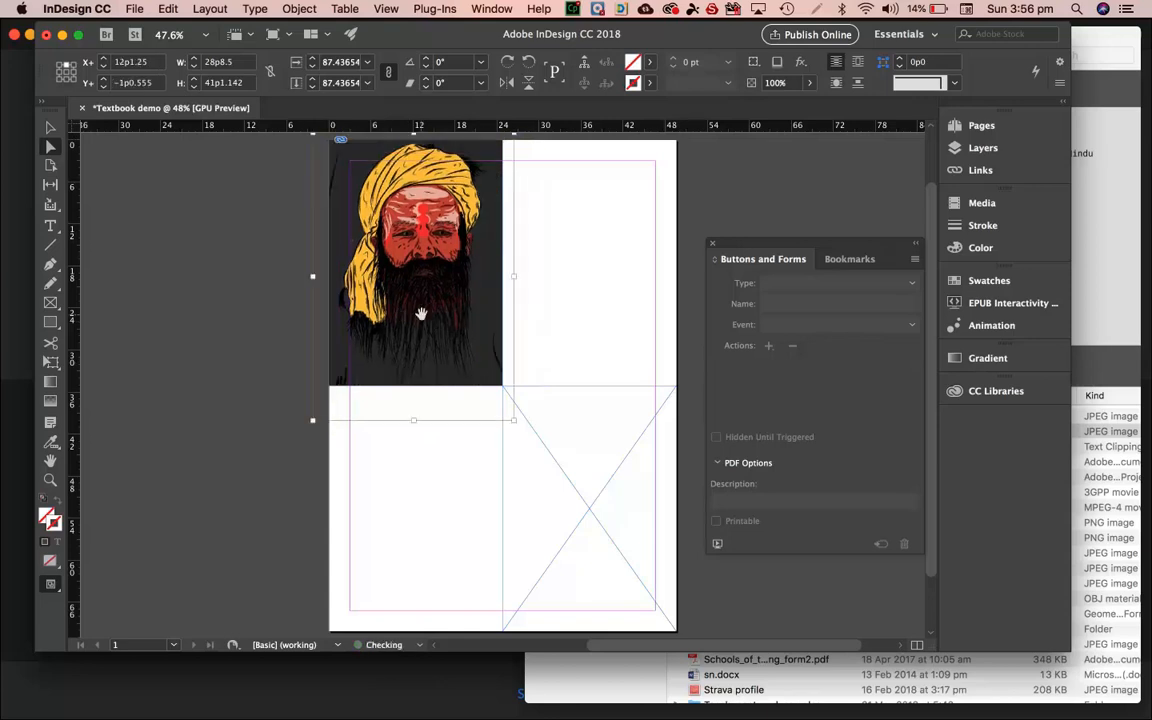
left_click(393, 495)
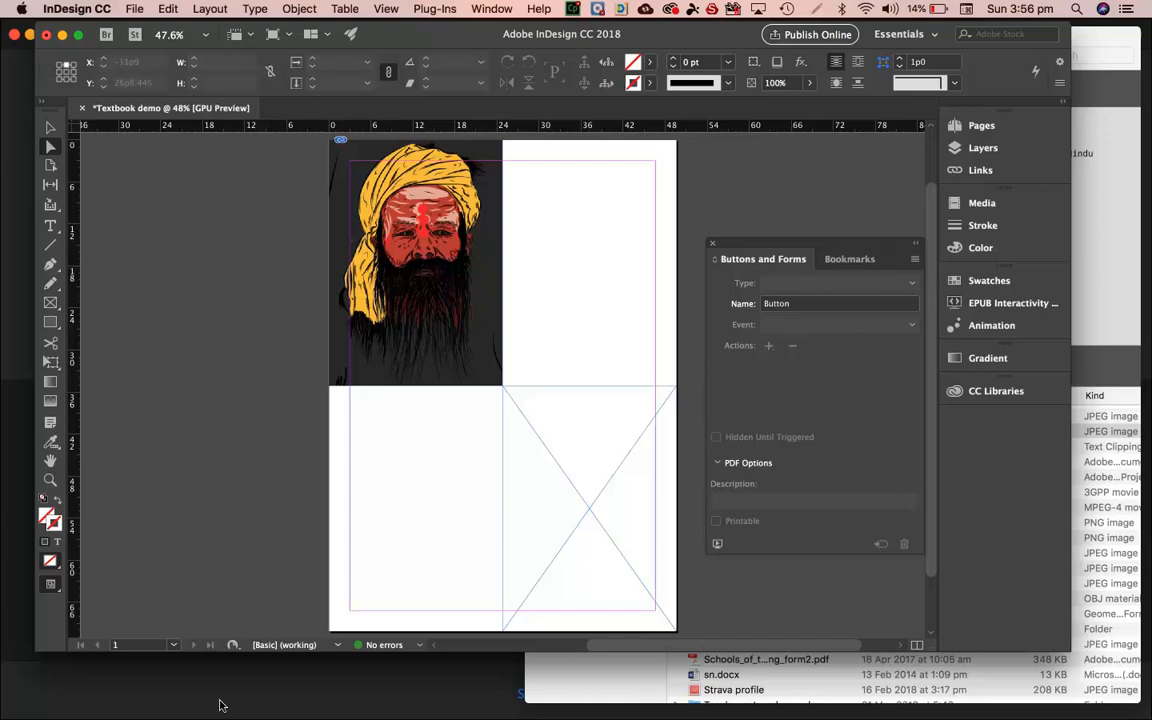
Bring the Hindu JPEG from Finder into the document and place it about 23p4 wide by 33p4 high in the page's lower-left quarter.
mouse_move(54, 704)
left_click(23, 694)
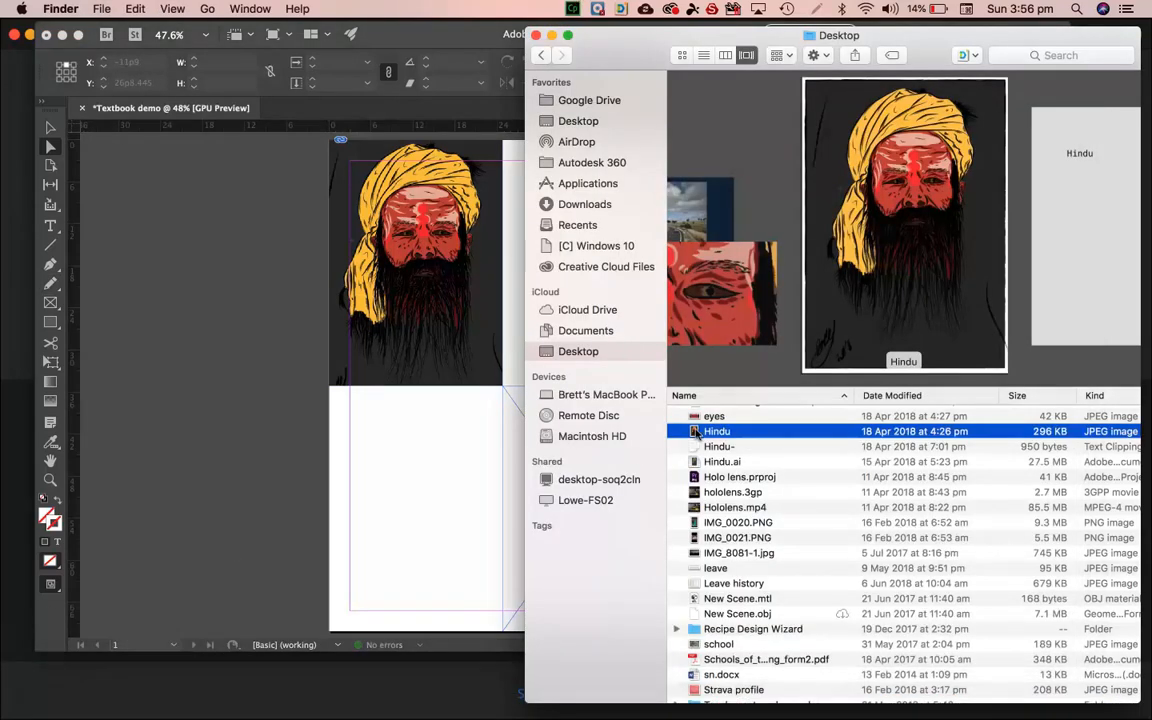
left_click_drag(695, 432, 416, 440)
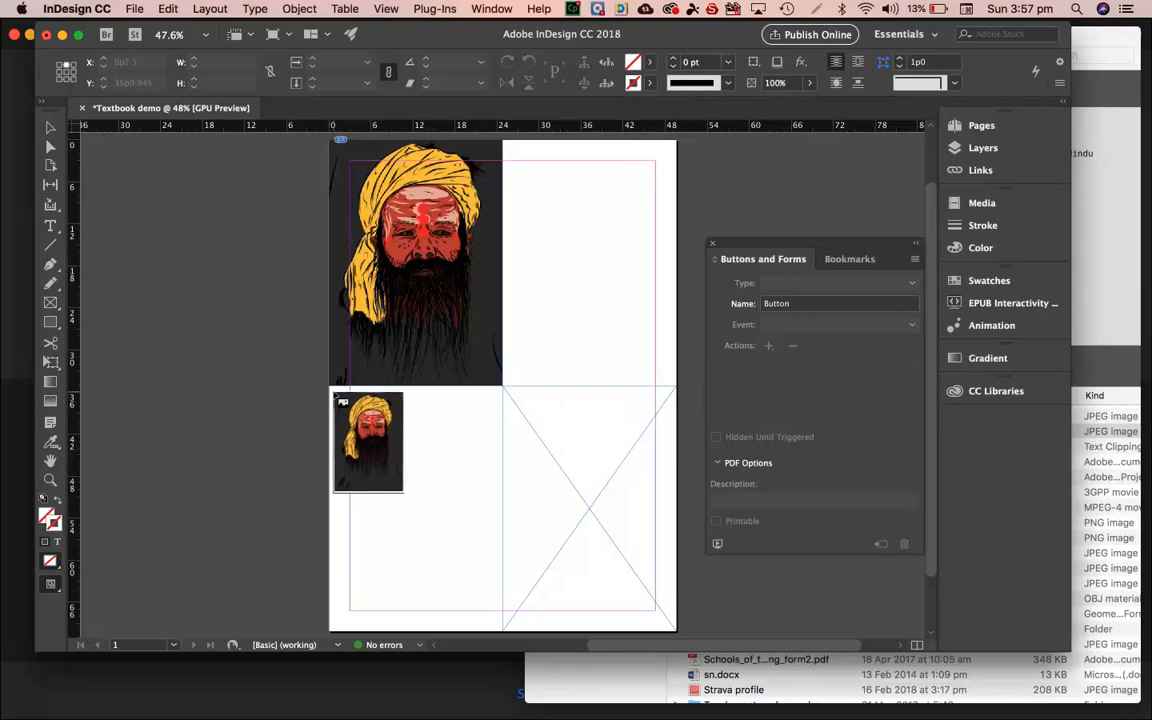
left_click_drag(338, 396, 496, 550)
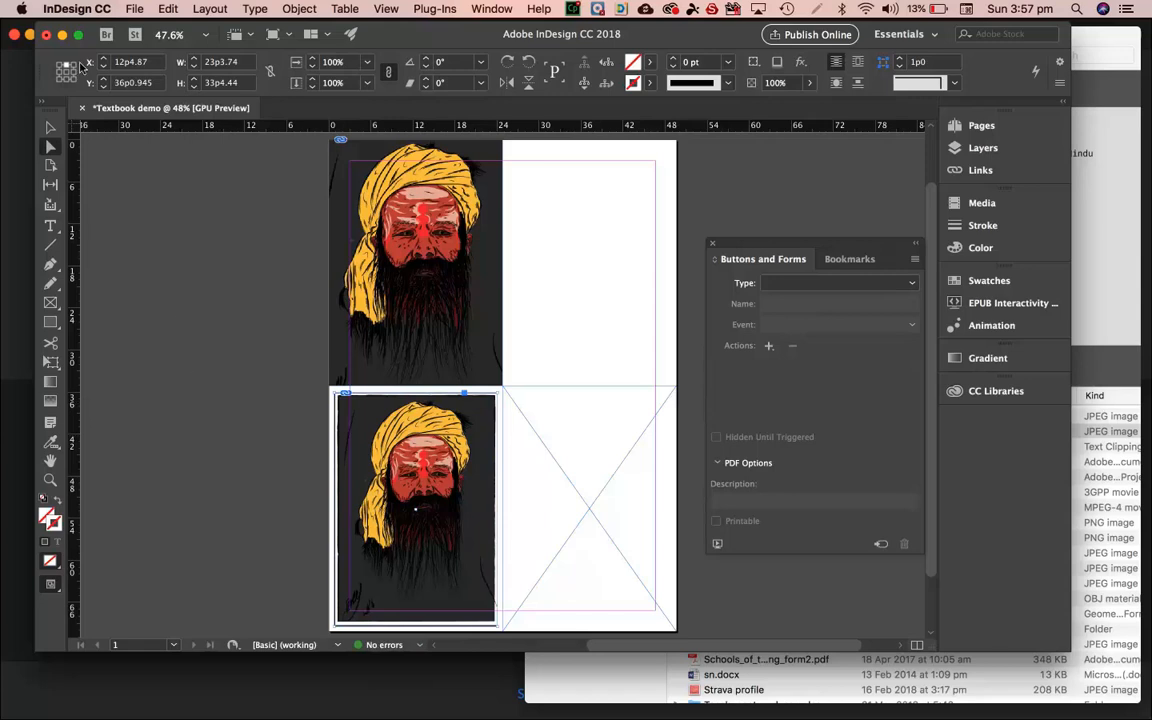
left_click(50, 128)
left_click(232, 442)
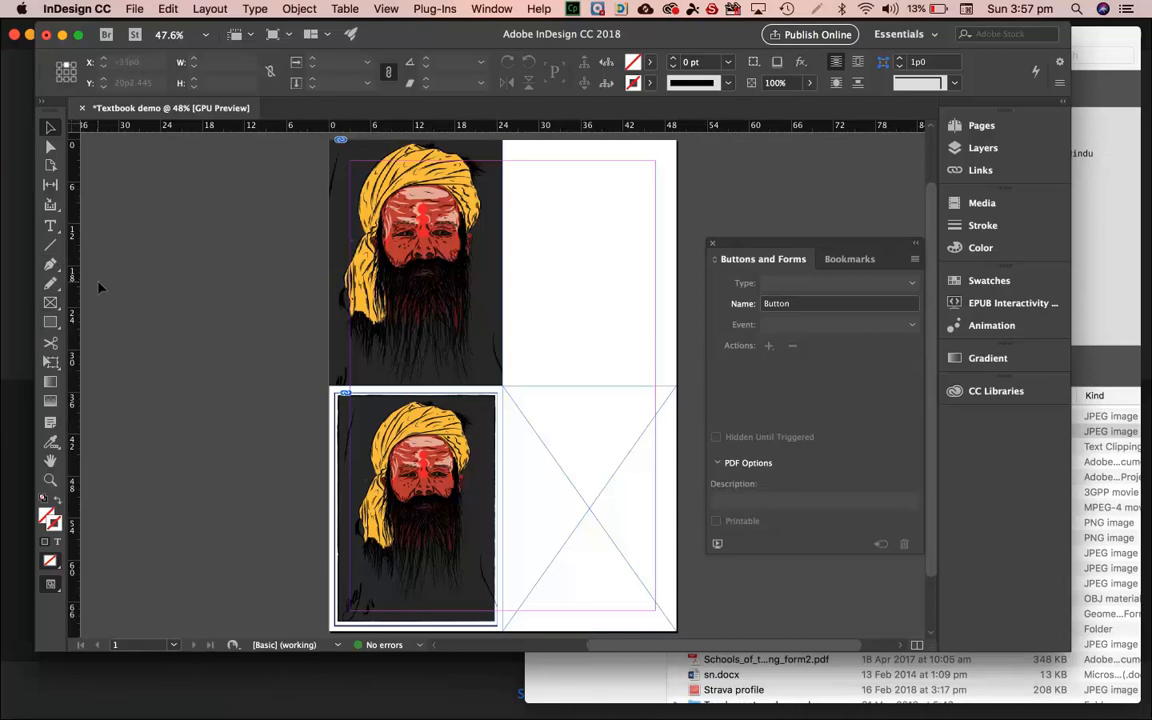
Select IMG_0020.PNG, IMG_0021.PNG and IMG_8081-1.jpg together in Finder and load them into the document's place cursor.
left_click(50, 204)
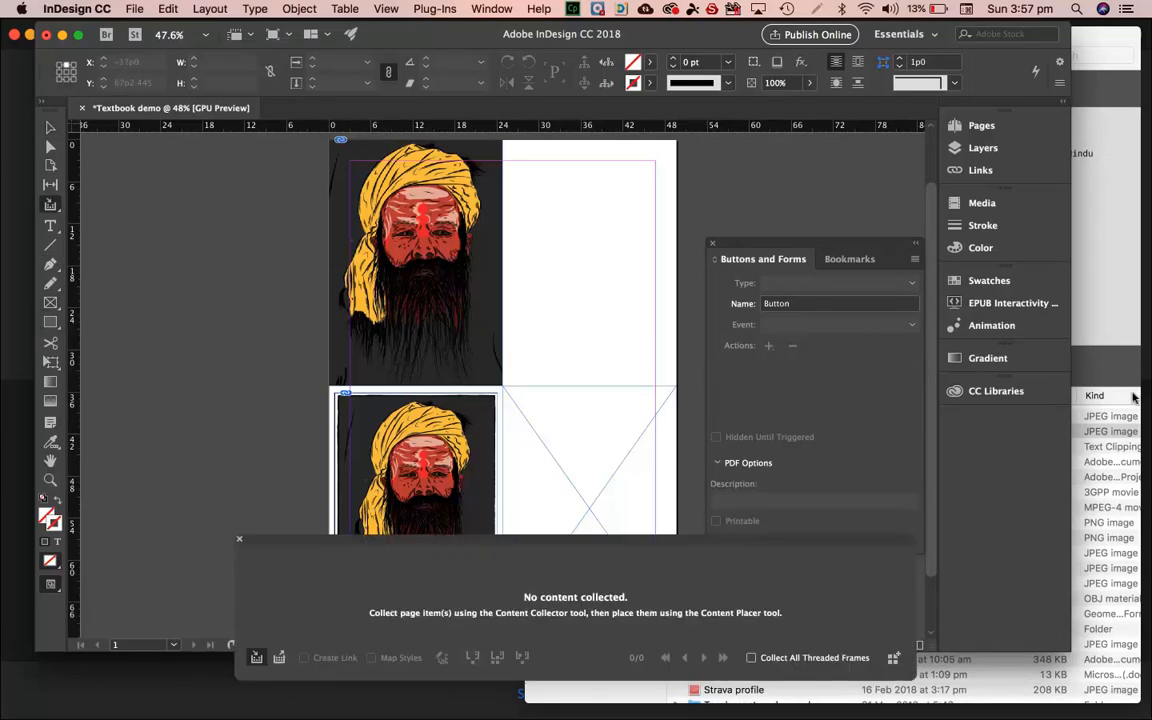
left_click(306, 716)
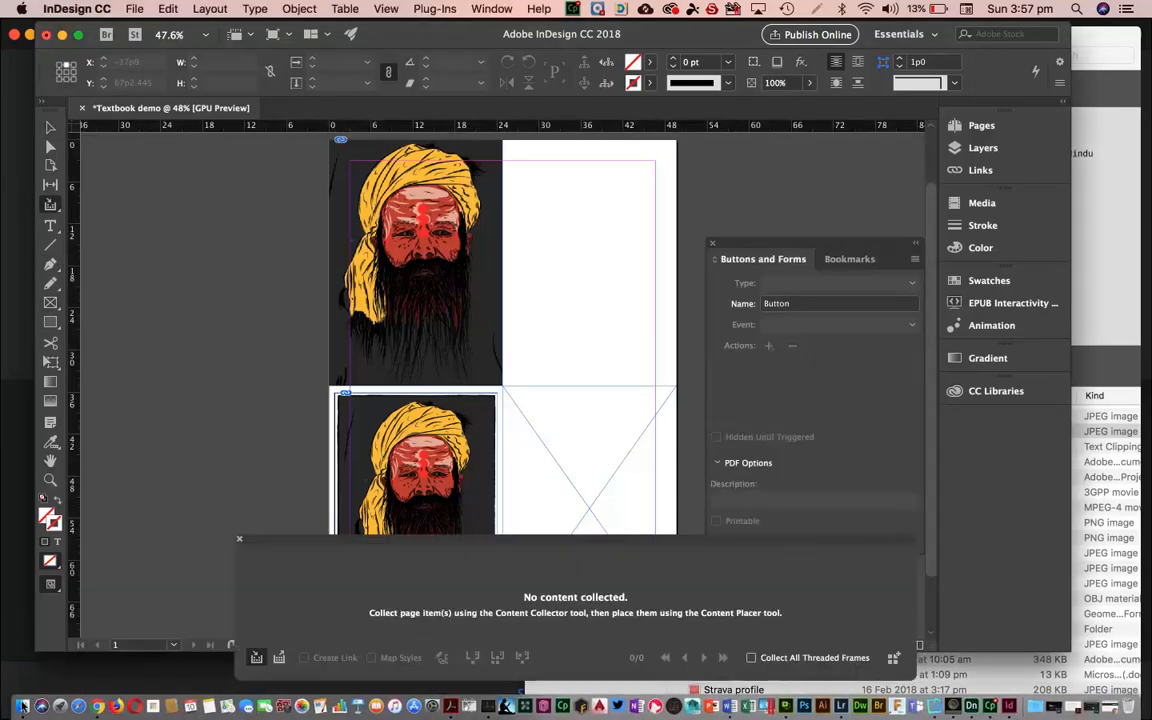
left_click(22, 688)
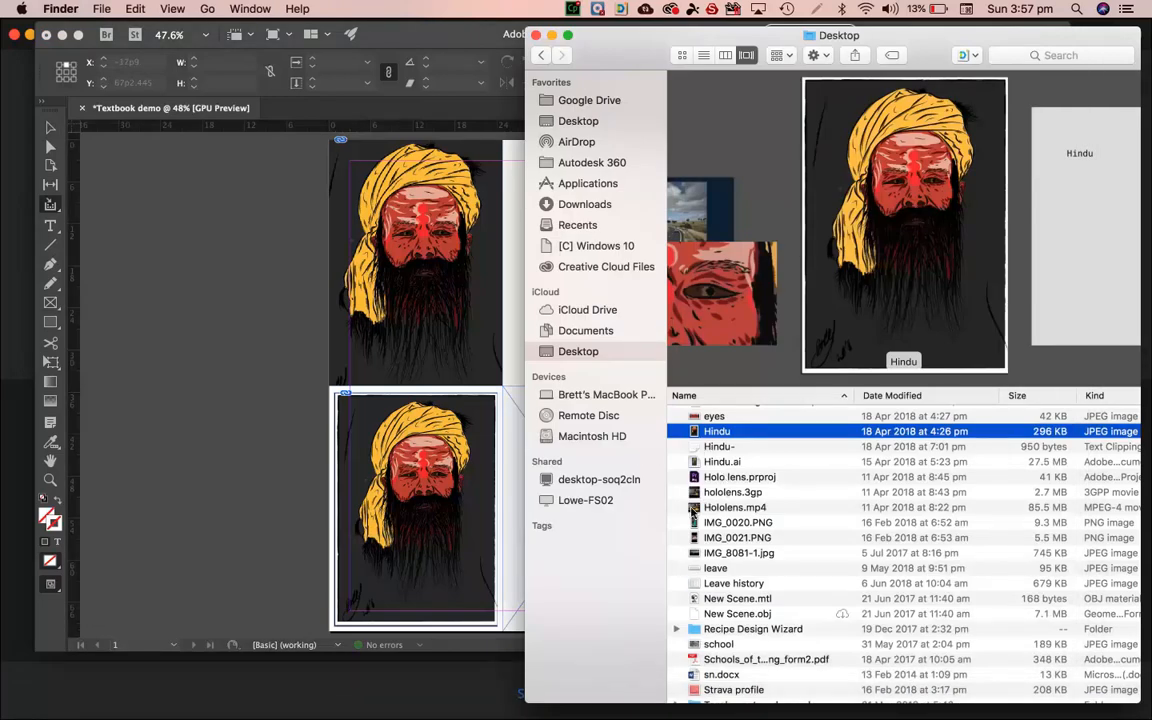
left_click(697, 522)
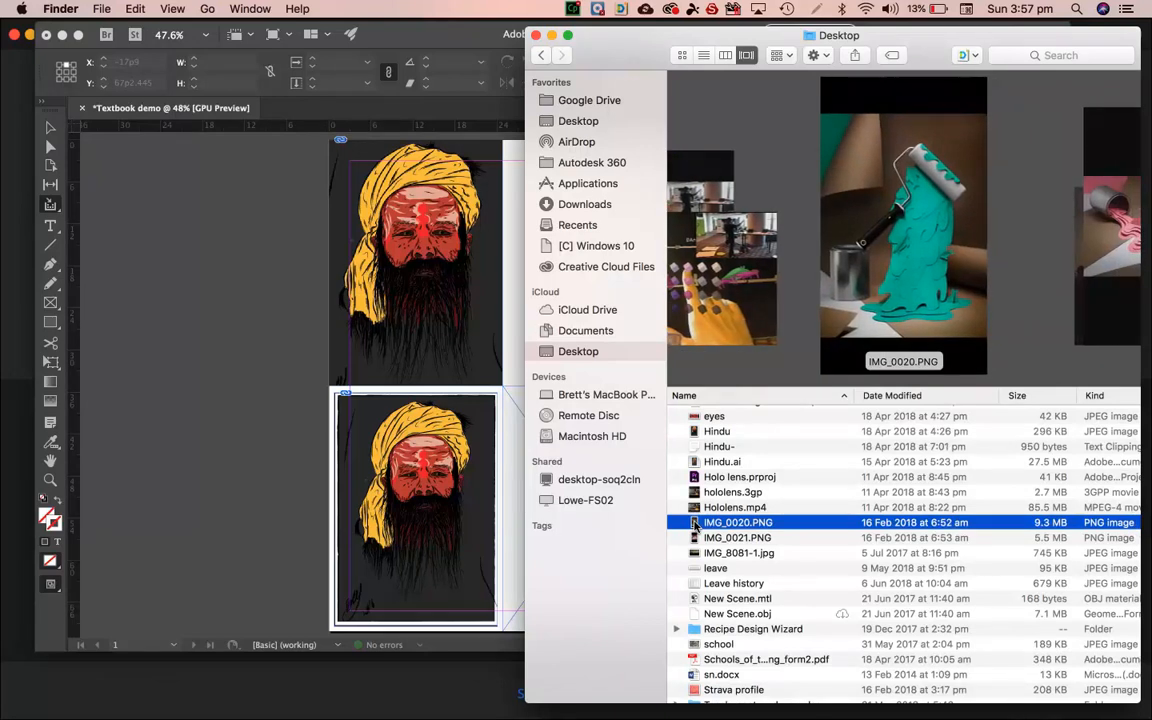
left_click(697, 538, "super")
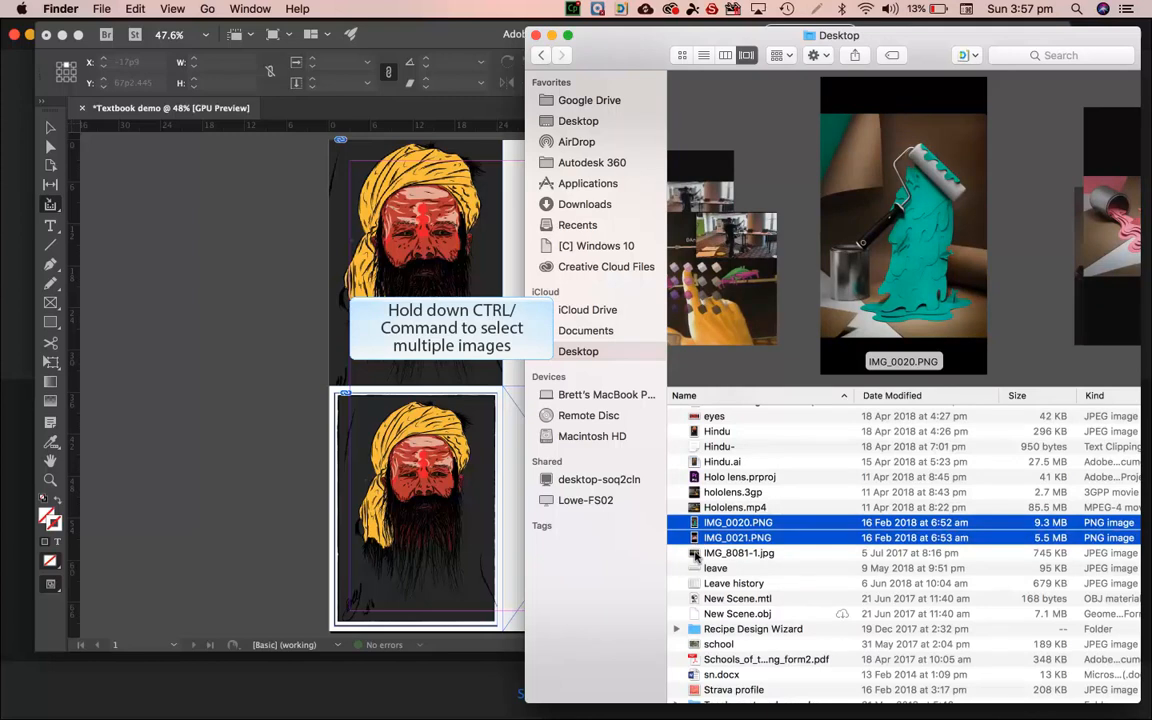
left_click(697, 553, "super")
left_click_drag(697, 553, 195, 475)
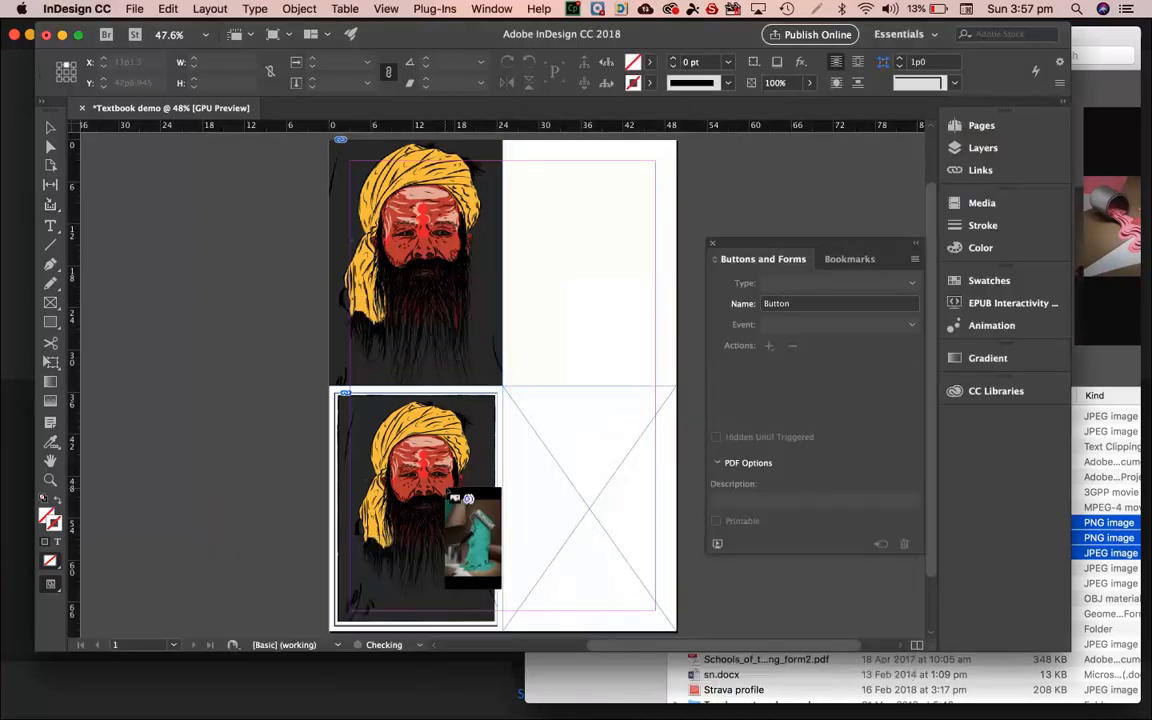
Place the three loaded images overlapping down the page's upper-right area, with the sunset image about 22p6 wide by 15p0 high.
left_click_drag(509, 150, 588, 241)
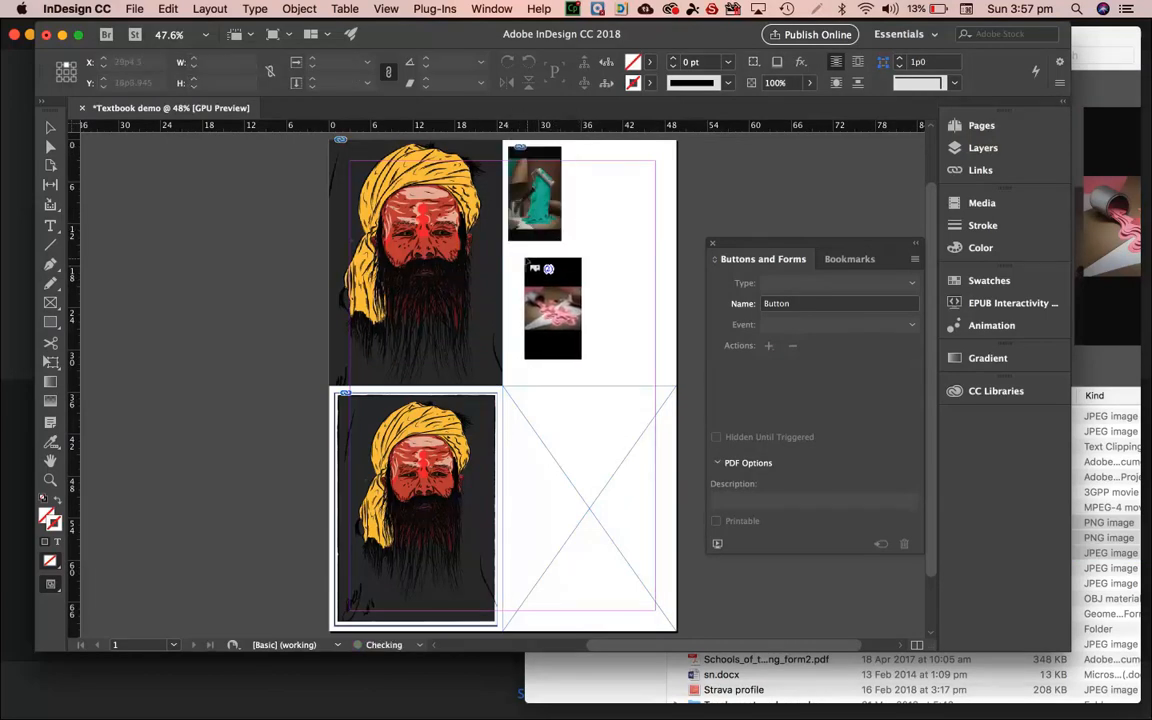
left_click_drag(518, 252, 632, 328)
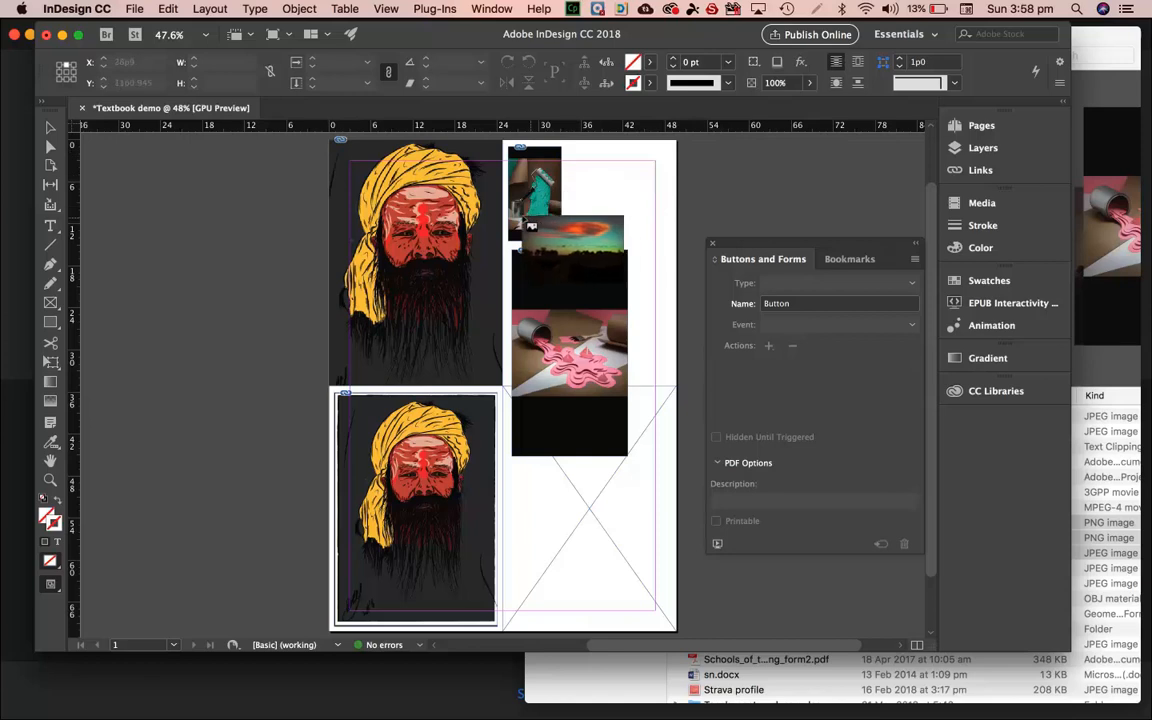
left_click_drag(511, 208, 666, 317)
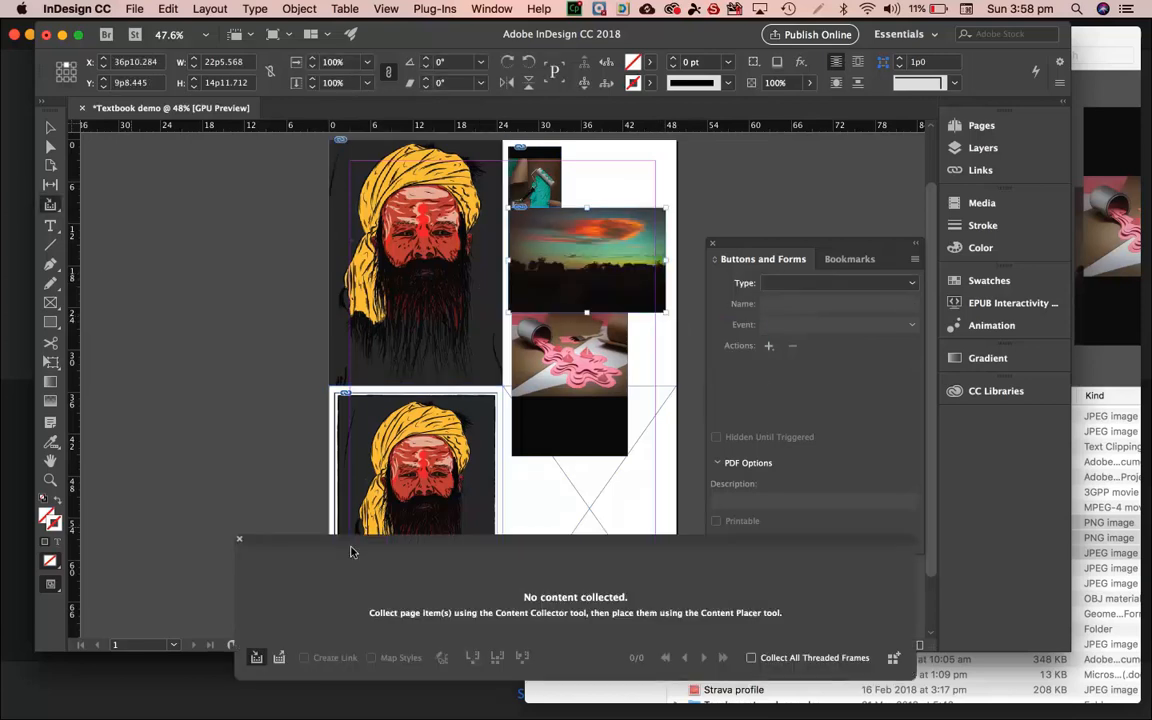
left_click(240, 540)
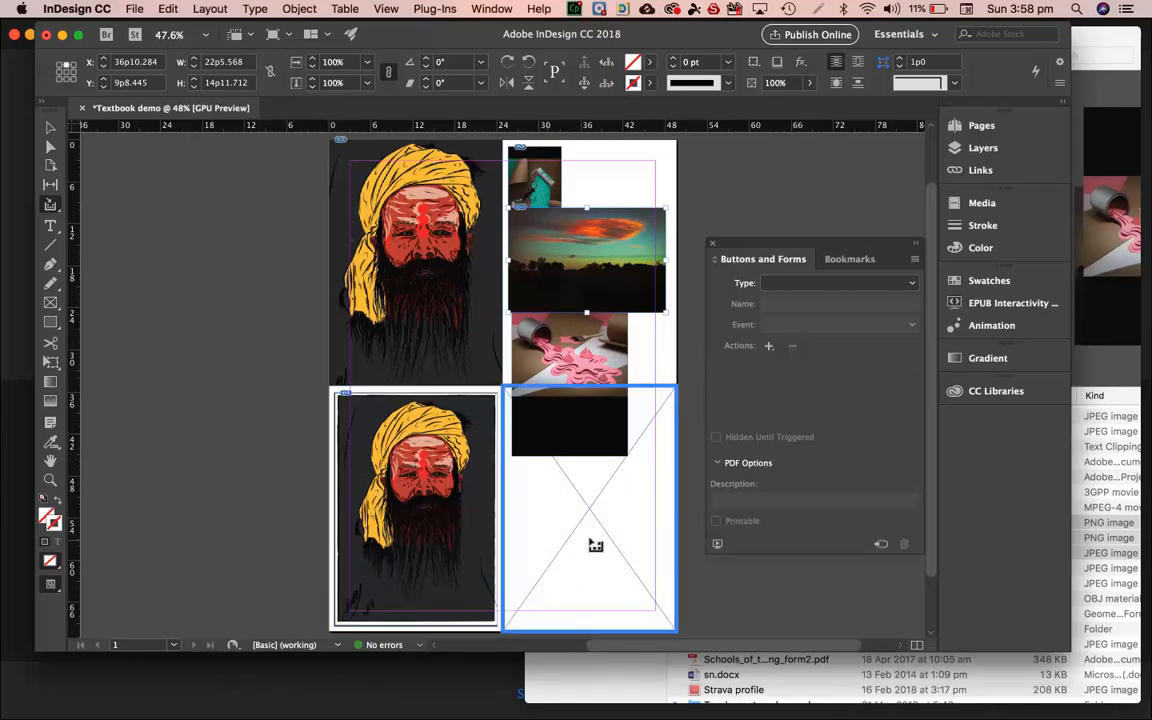
Turn the empty lower-right frame into a text frame and fill its upper part with the repeated word "test".
left_click(52, 228)
left_click(600, 535)
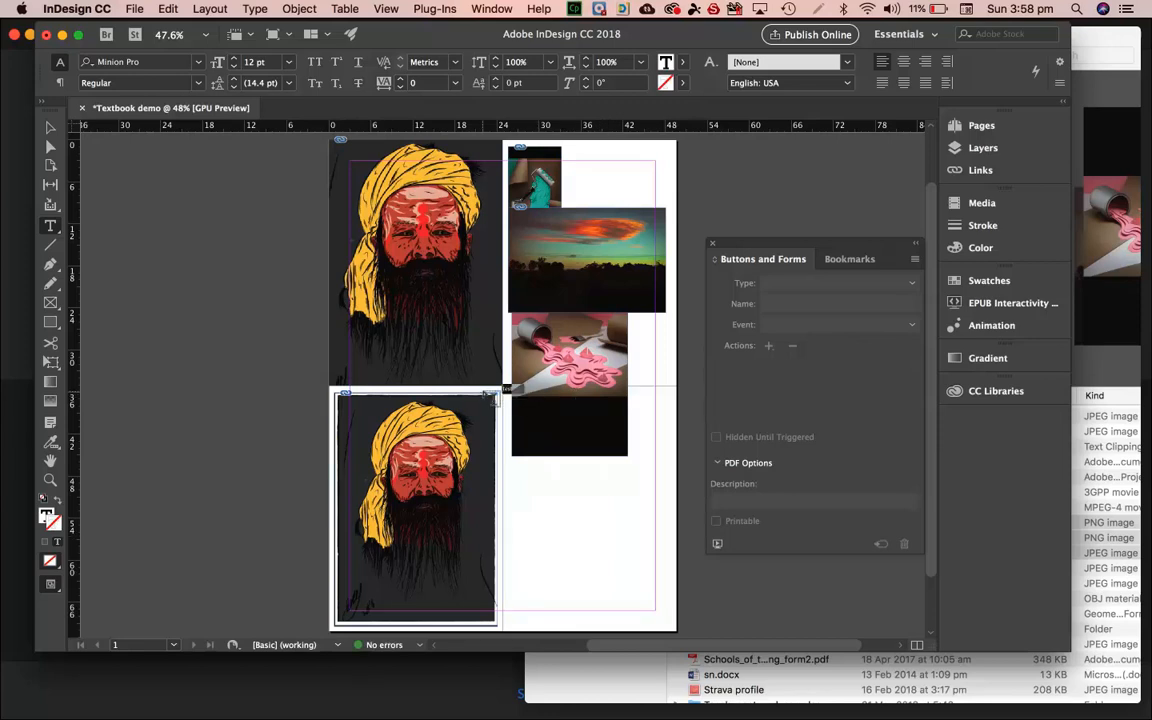
key("super+c")
key("super+v")
key("super+v")
key("super+v")
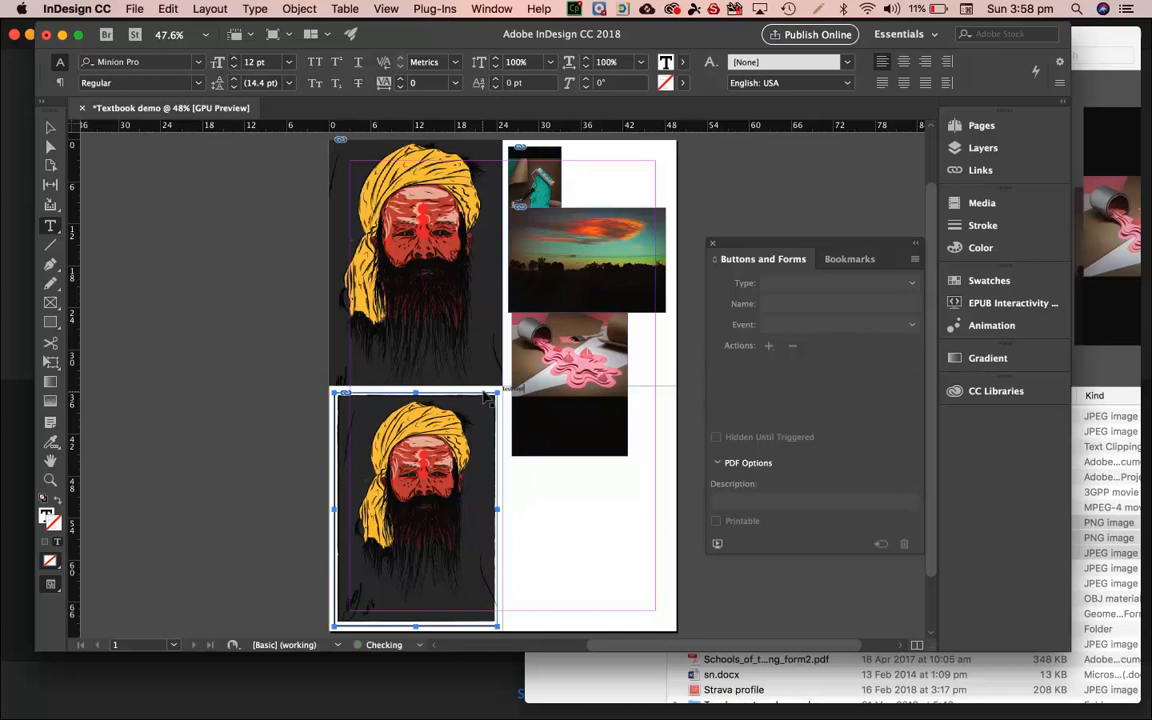
key("super+v")
key("super+v")
key("super+v")
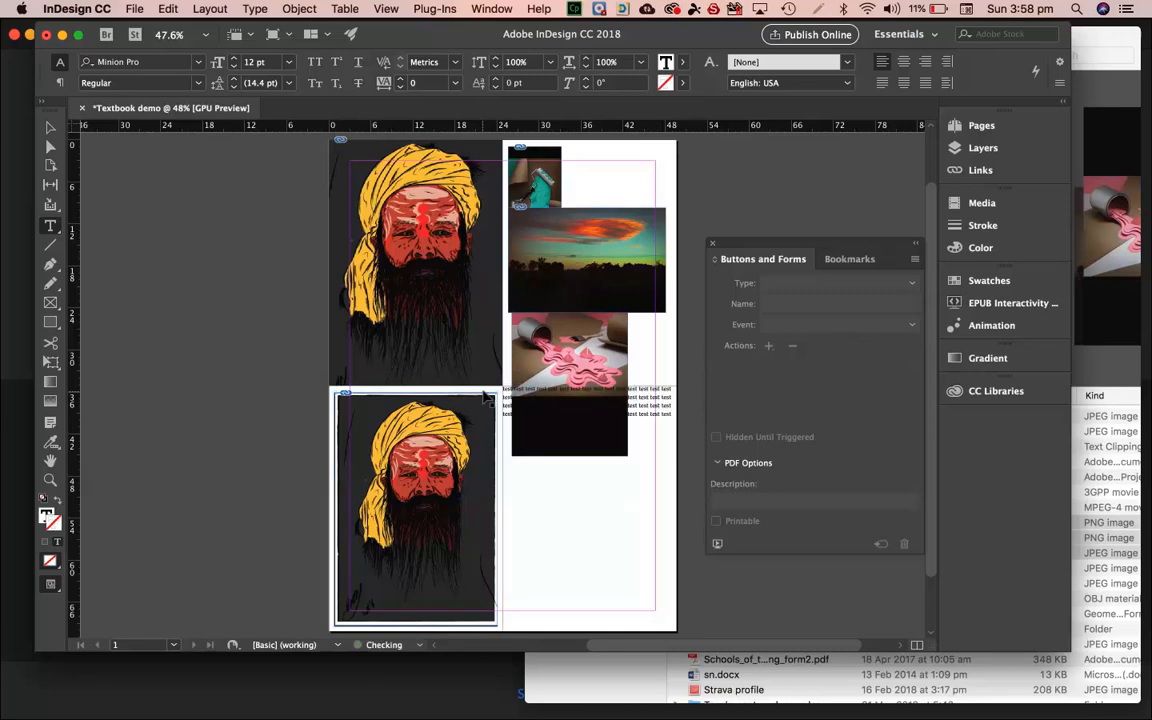
key("super+v")
key("super+v")
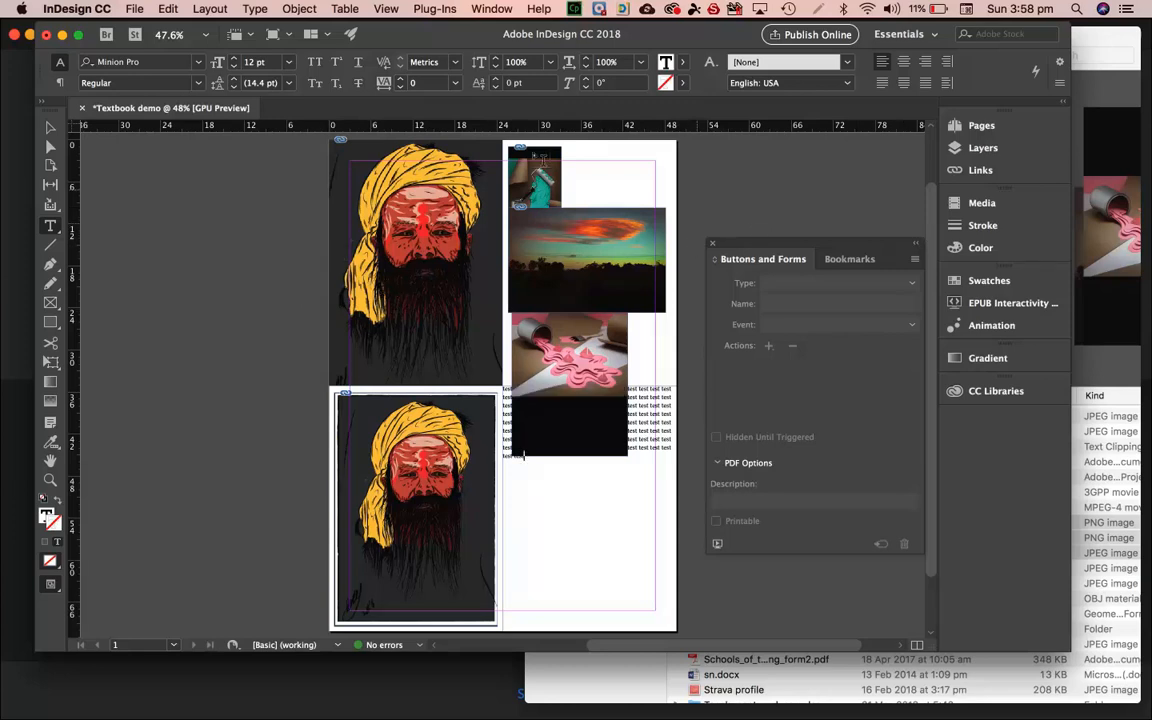
Lock Layer 1 and add a new layer above it.
left_click(980, 147)
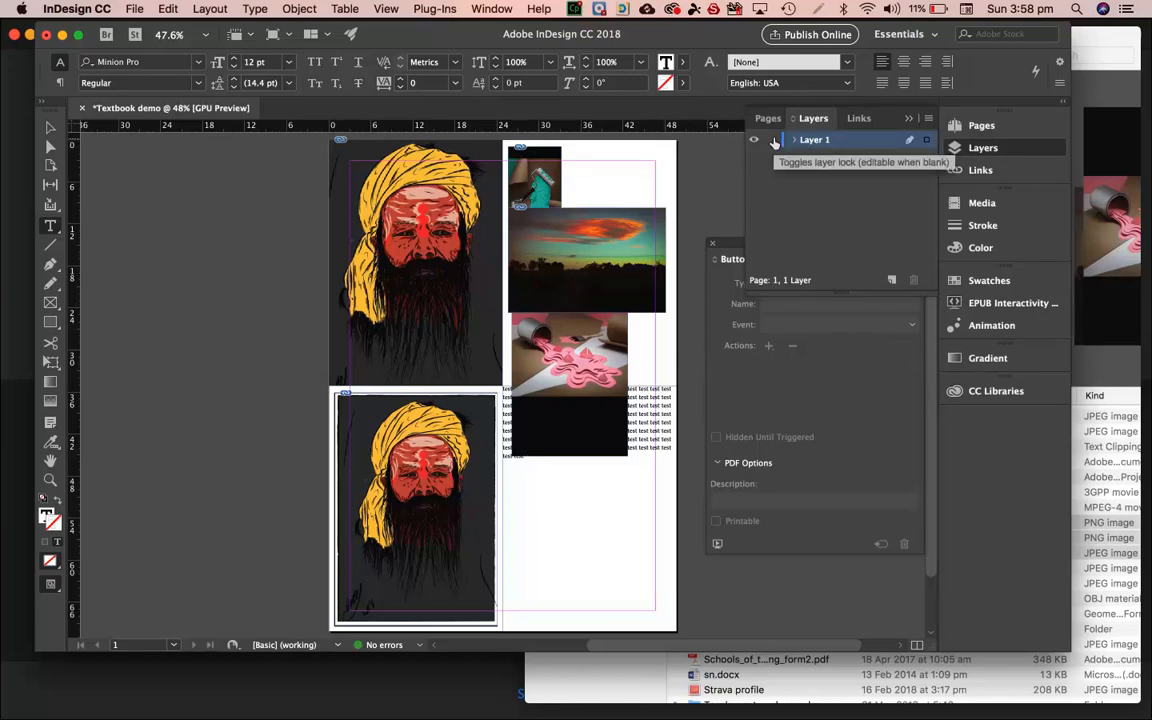
left_click(773, 141)
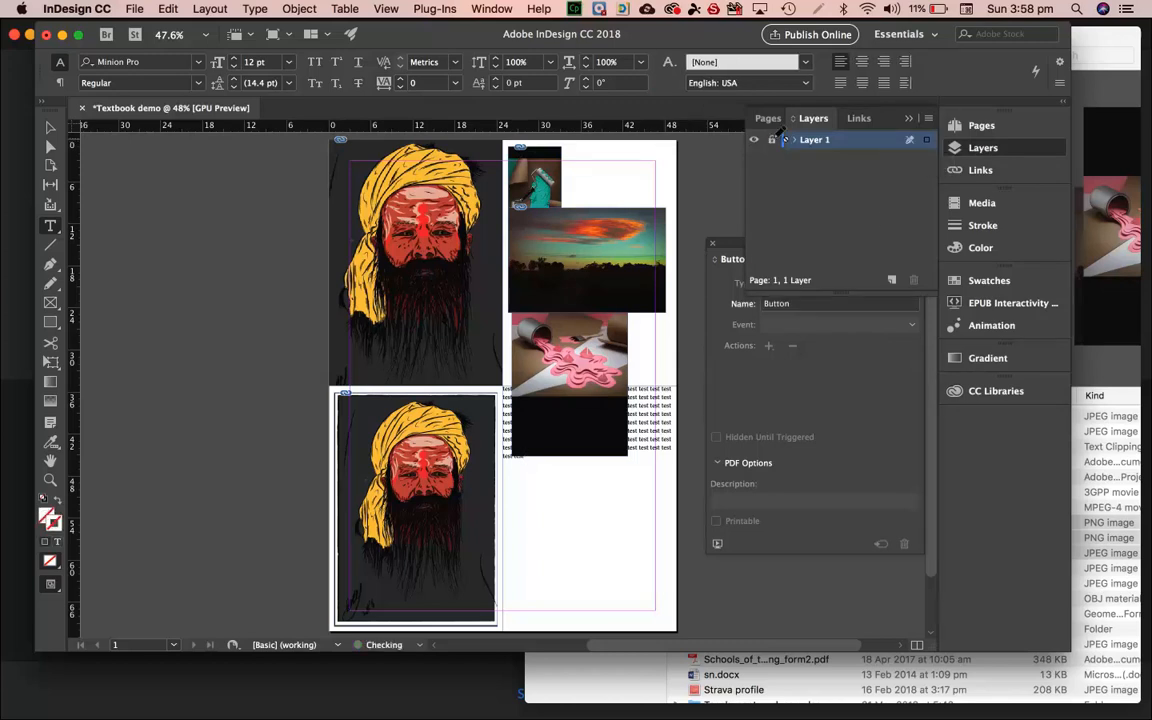
left_click(891, 281)
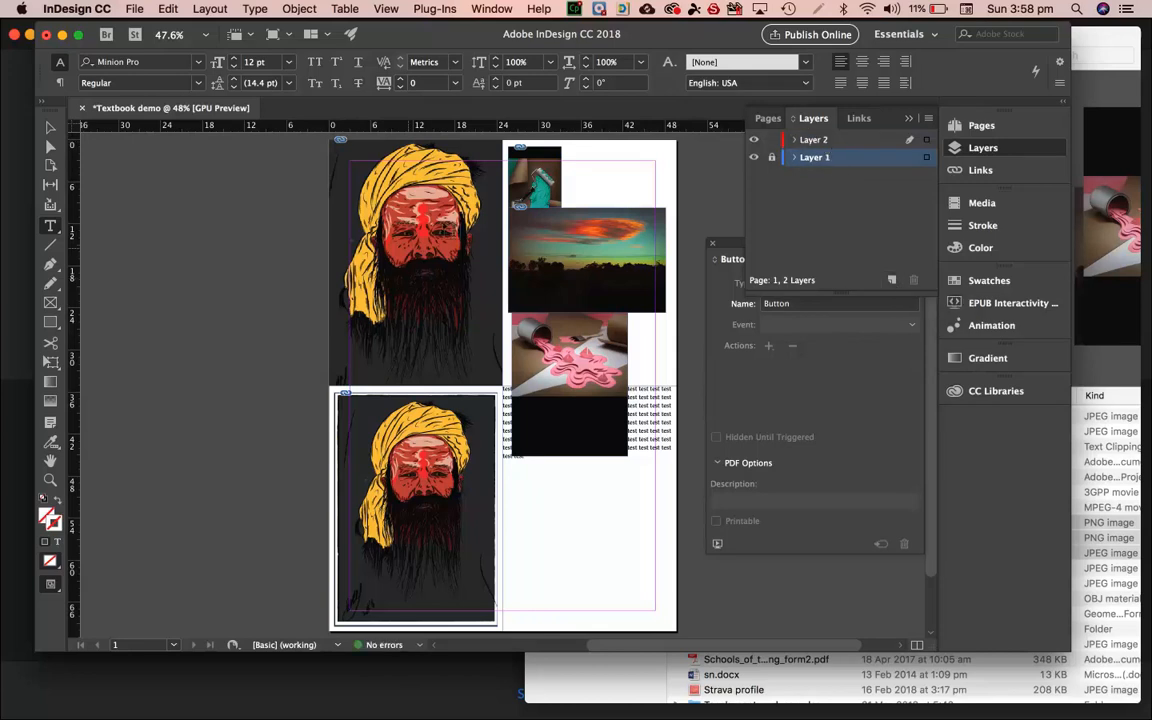
Draw a text frame about 32p9 wide by 29p5 high across the upper images, enter "Textbook demo" and select that text.
left_click_drag(405, 208, 612, 399)
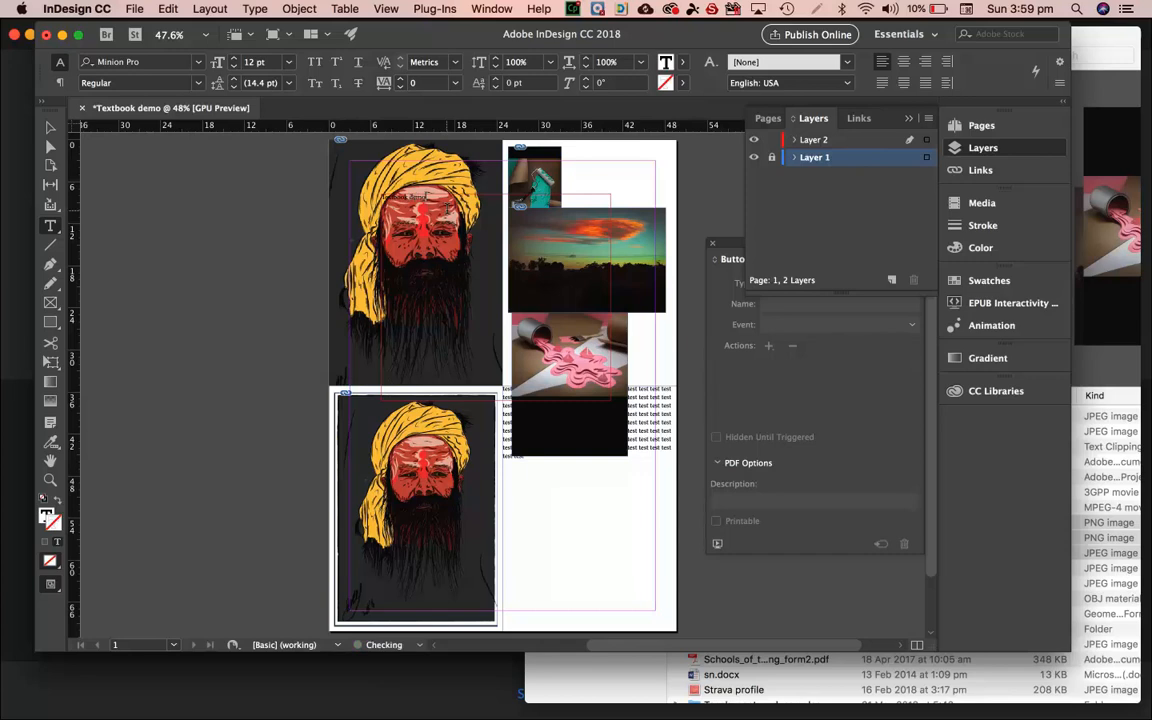
left_click_drag(429, 198, 380, 197)
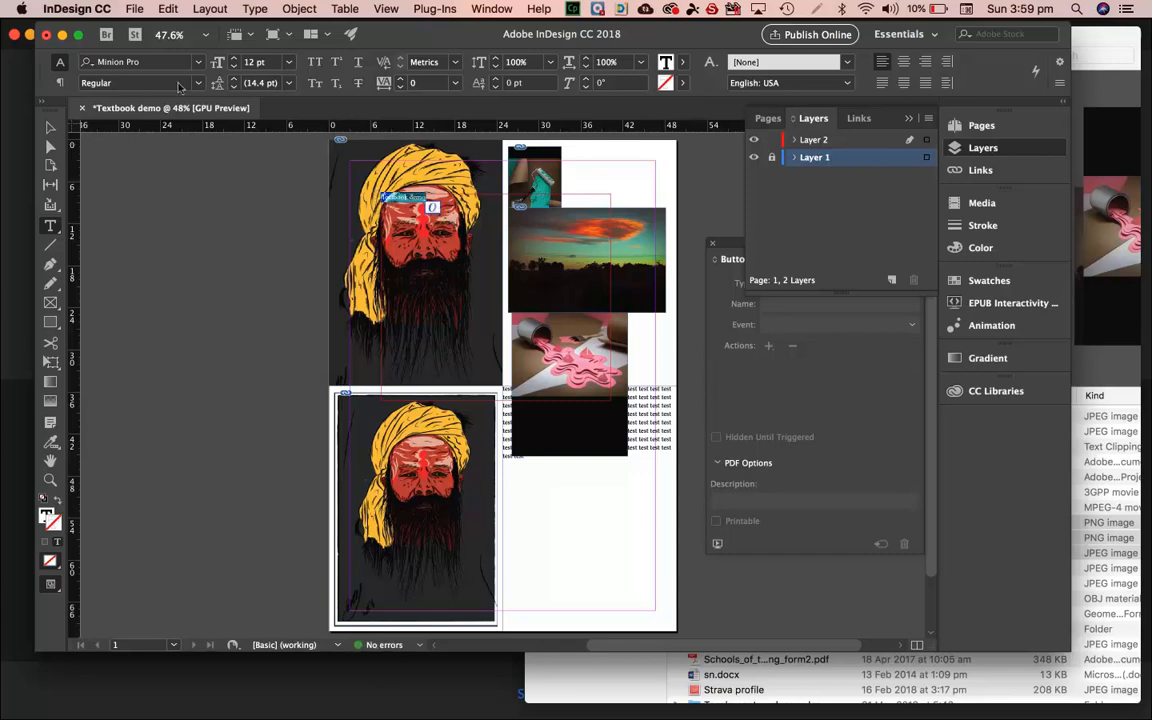
Try the selected title text at 60 pt and at 72 pt.
left_click(290, 63)
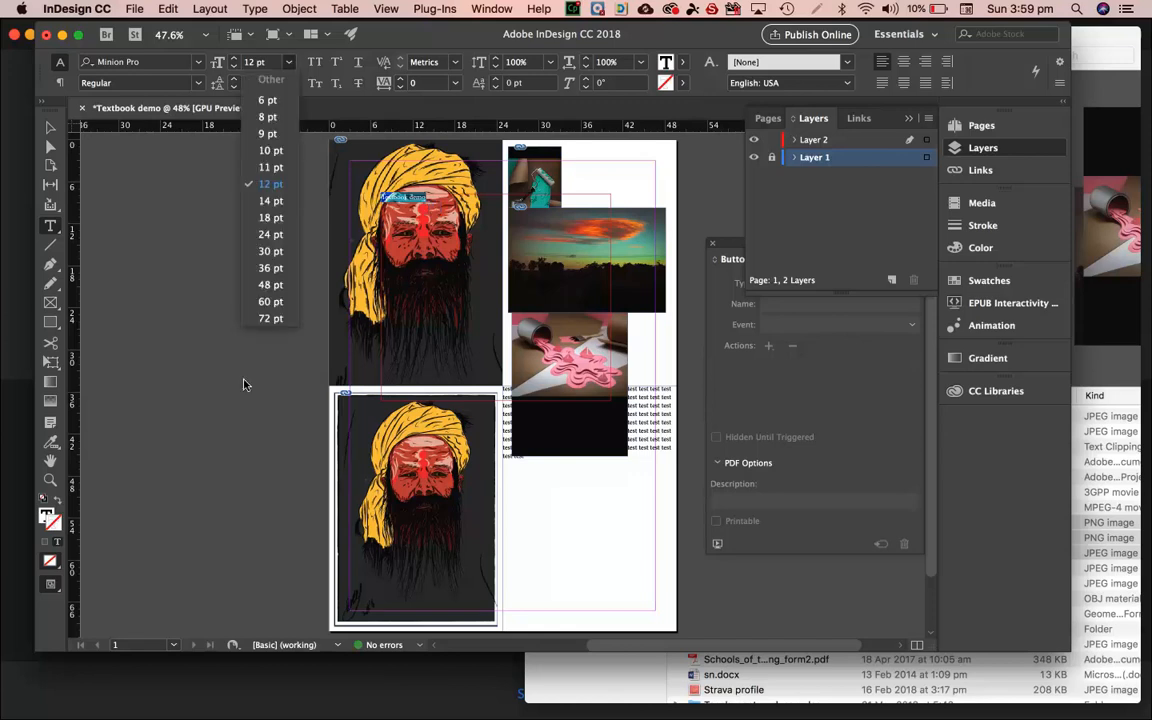
left_click(277, 306)
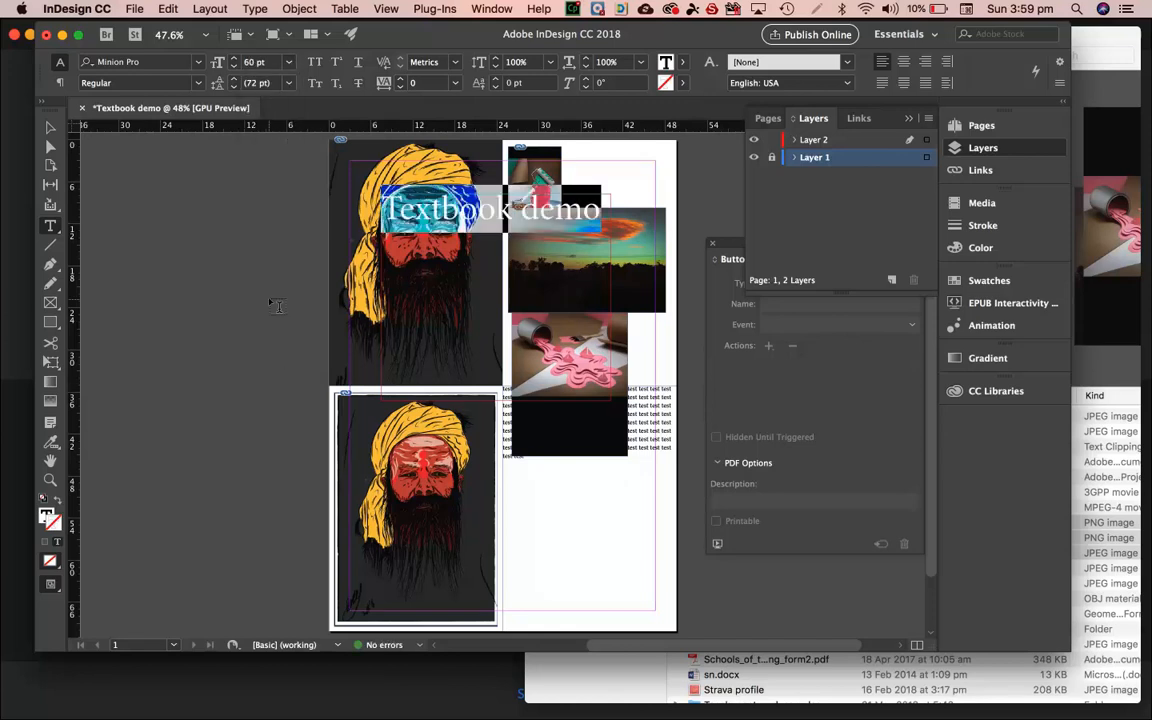
left_click(289, 62)
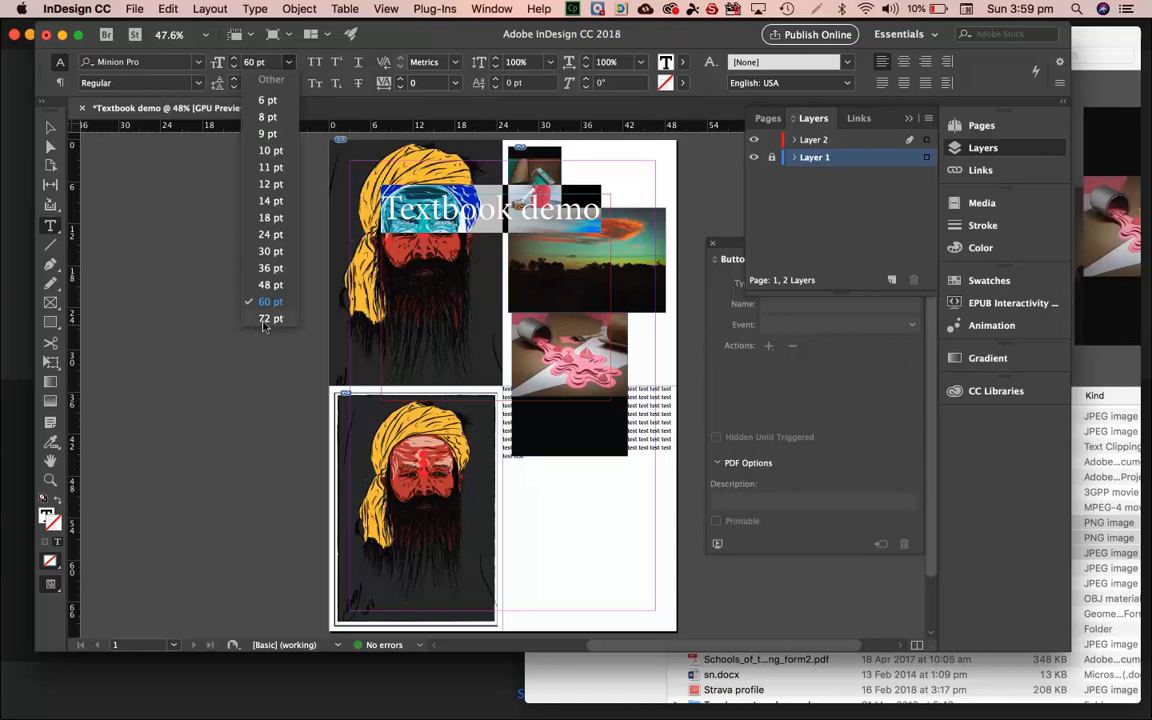
left_click(268, 318)
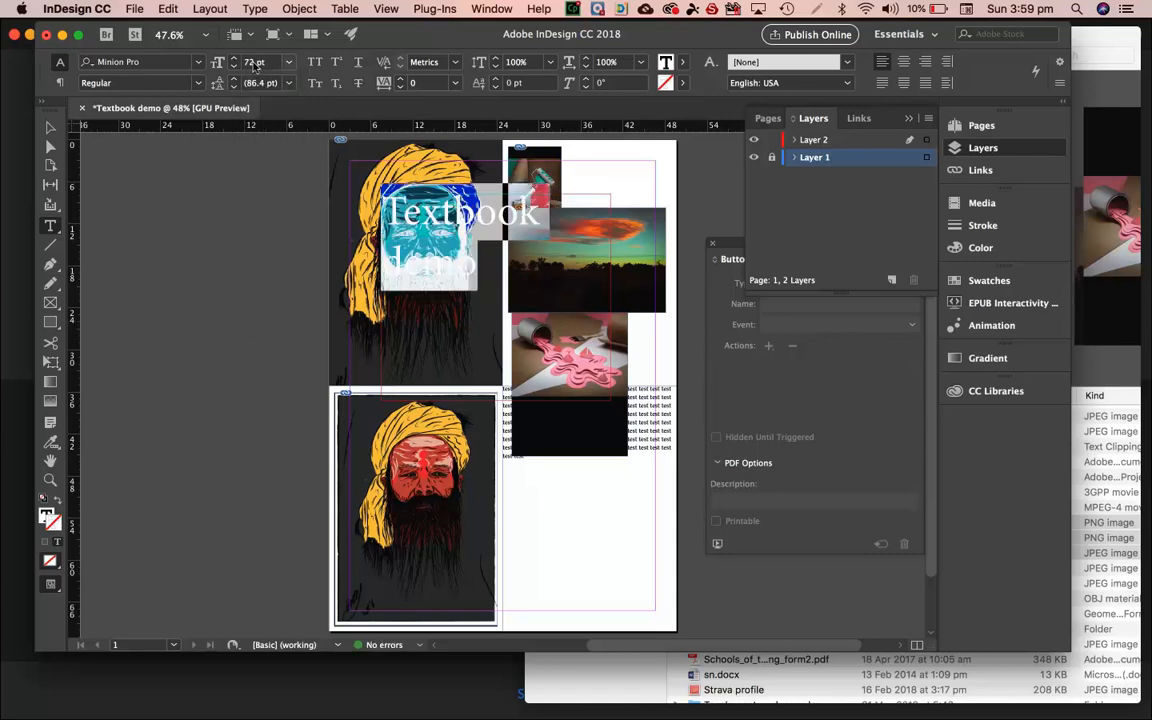
Set the title text's font size to 150 pt and deselect it.
double_click(253, 63)
left_click_drag(255, 60, 231, 56)
type("150")
key("Return")
left_click(247, 376)
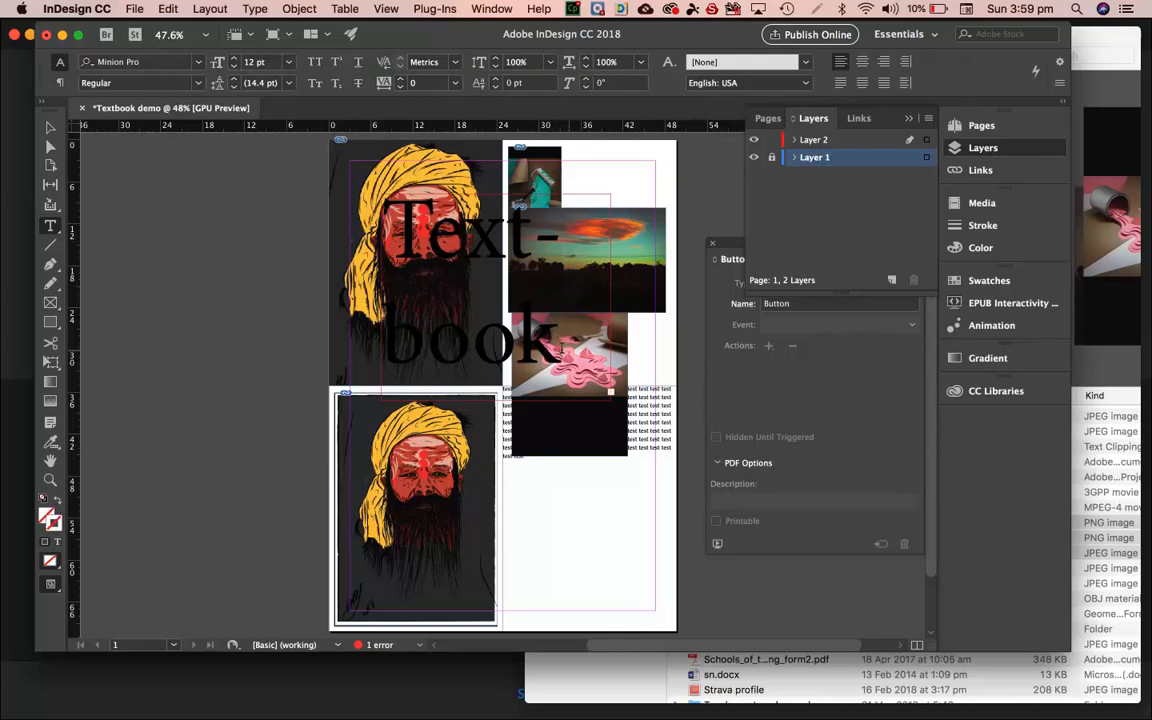
Give the visible title text a [Paper] stroke and deselect it.
key("v")
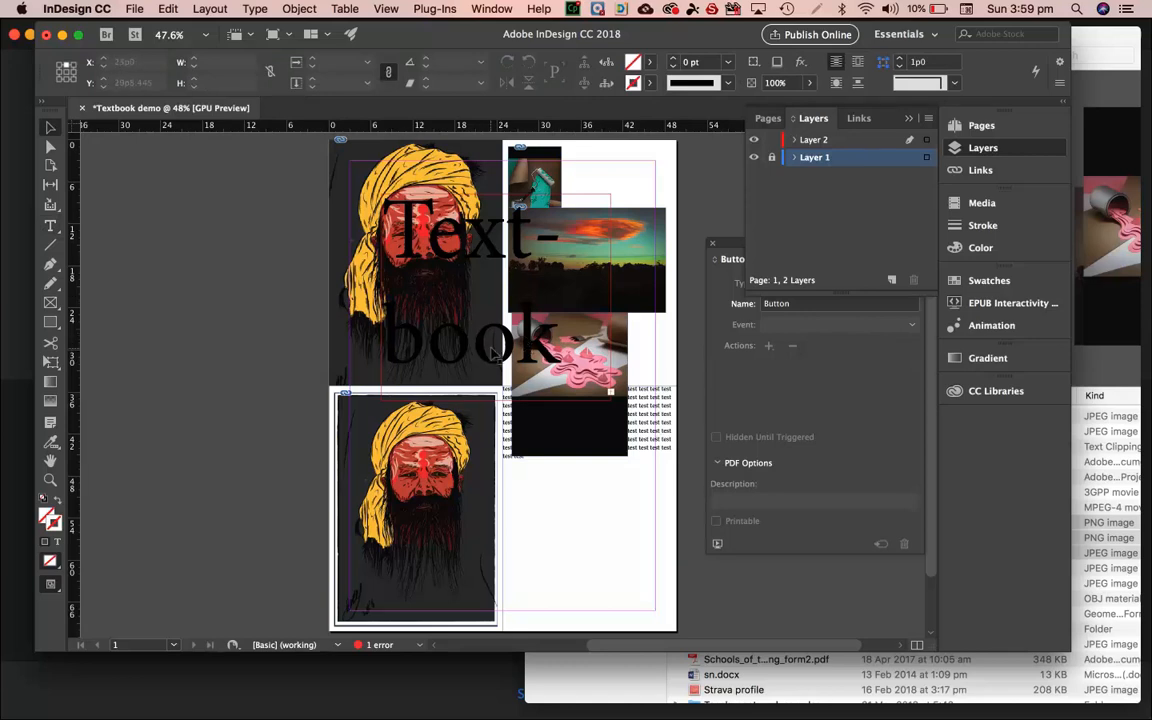
double_click(493, 350)
left_click_drag(563, 348, 384, 237)
left_click(684, 84)
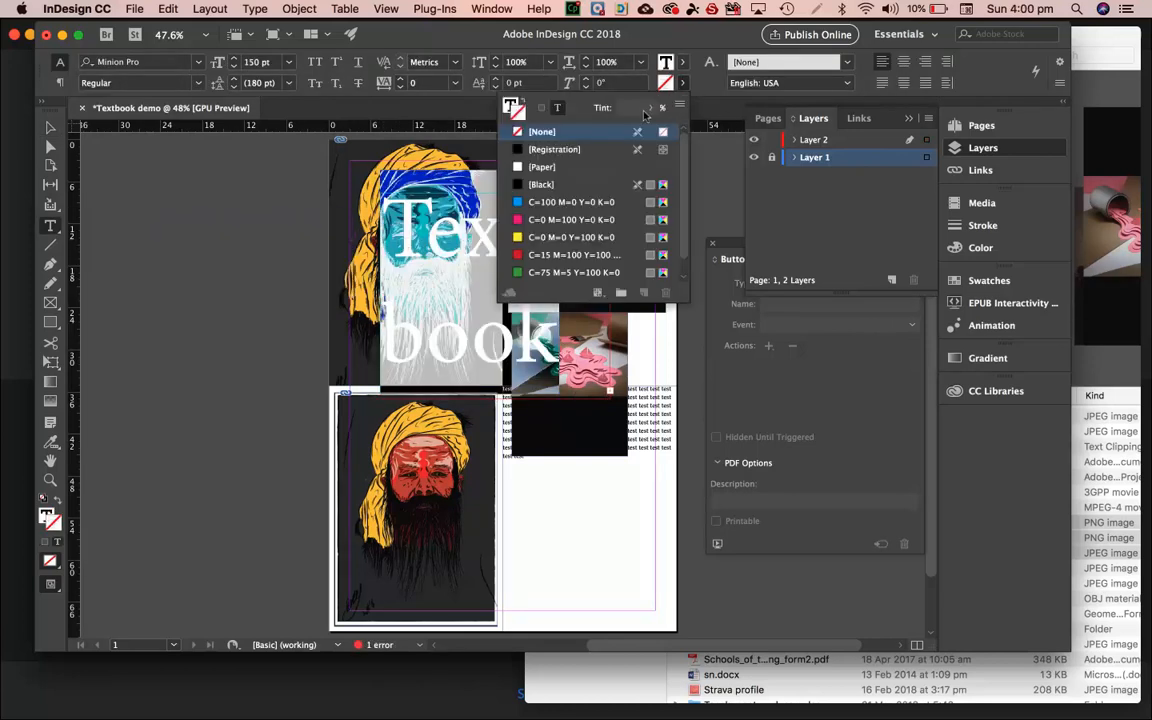
left_click(515, 166)
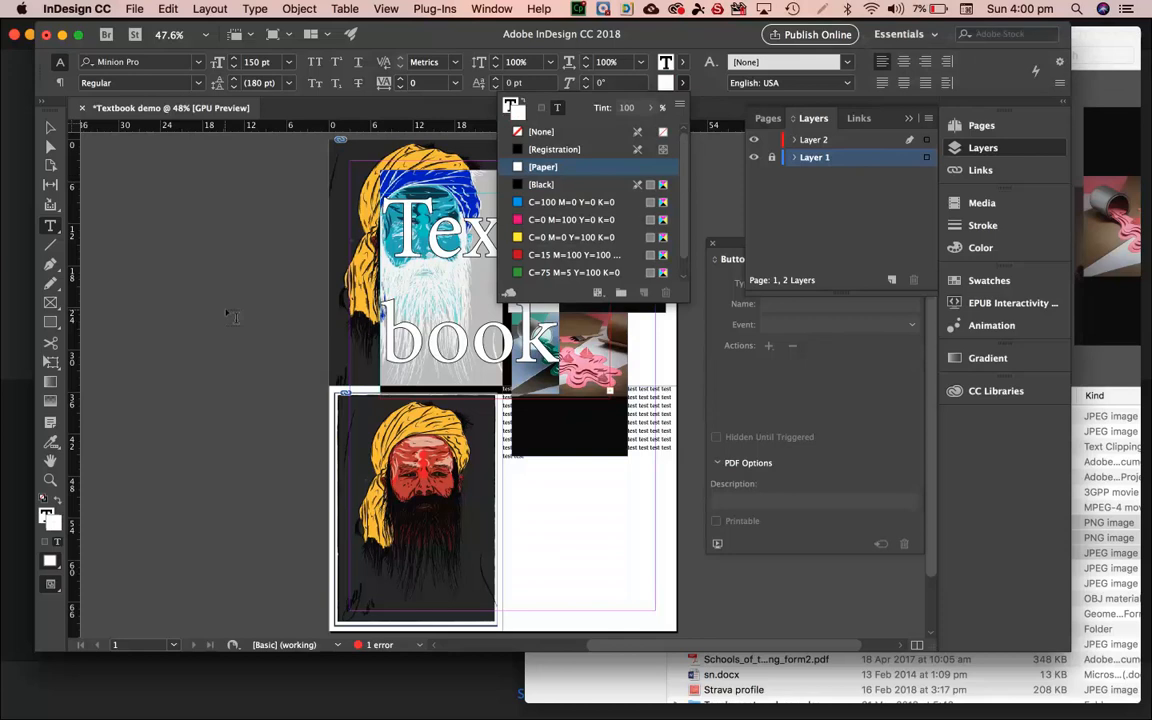
left_click(51, 127)
left_click(246, 258)
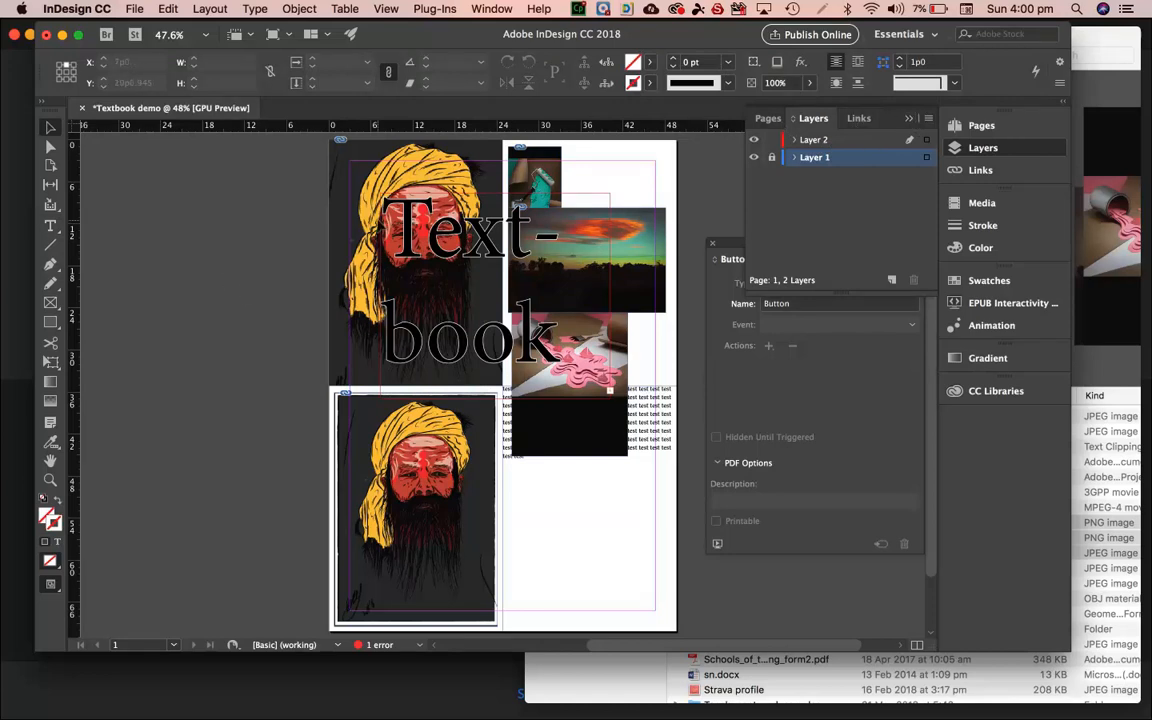
Open the Animation settings and apply the Appear preset to the title text frame.
left_click(826, 106)
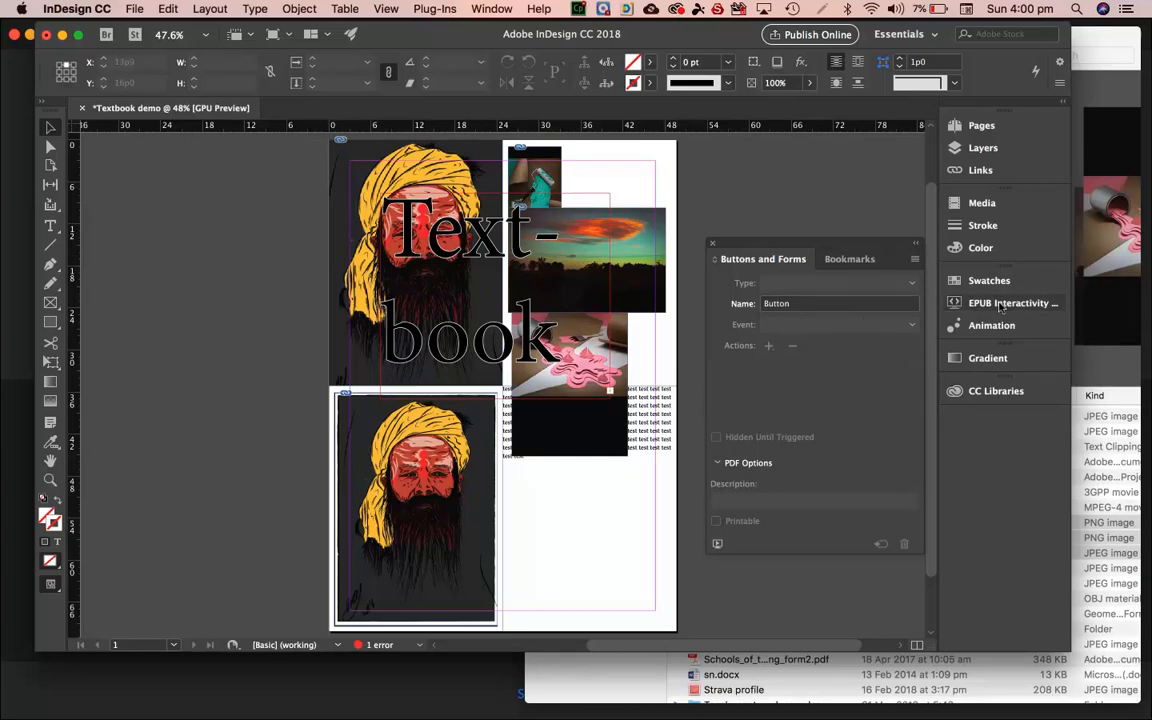
left_click(494, 10)
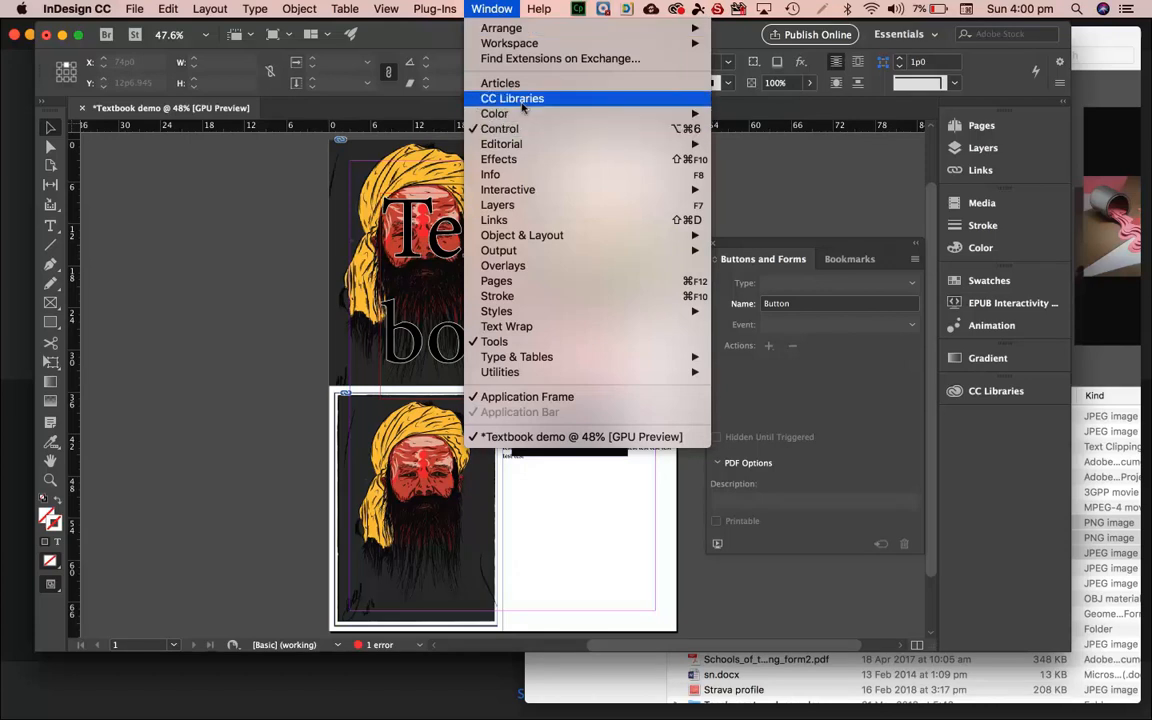
mouse_move(470, 189)
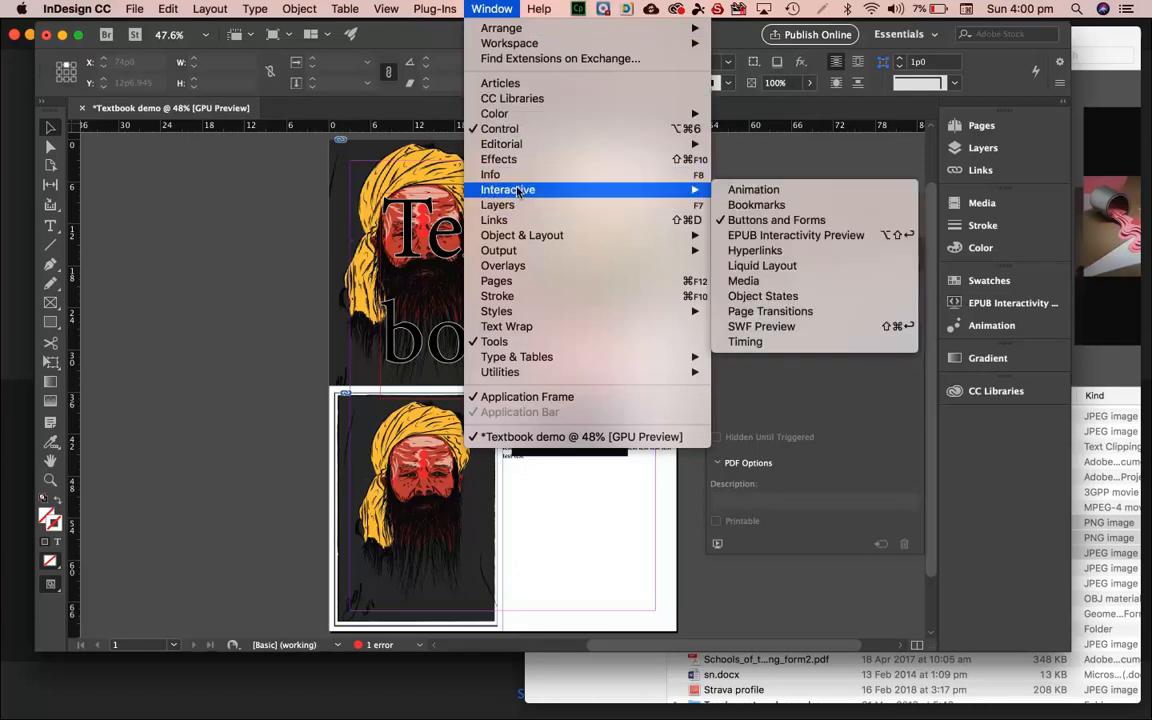
left_click(760, 190)
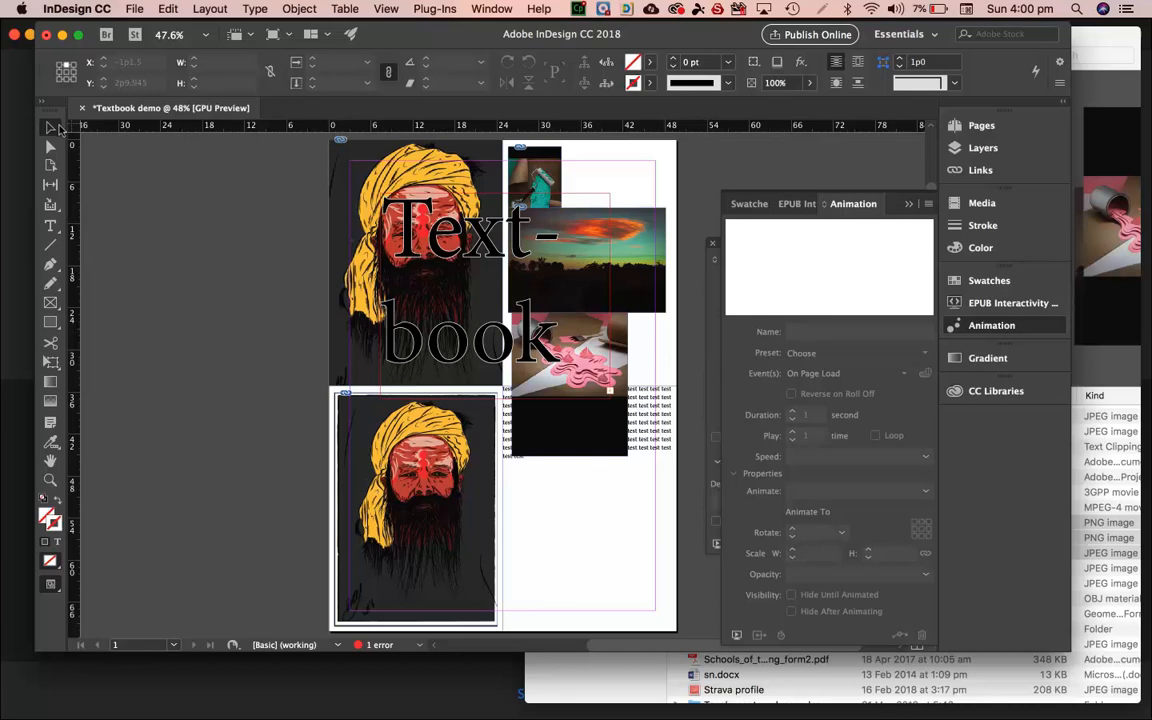
left_click(428, 222)
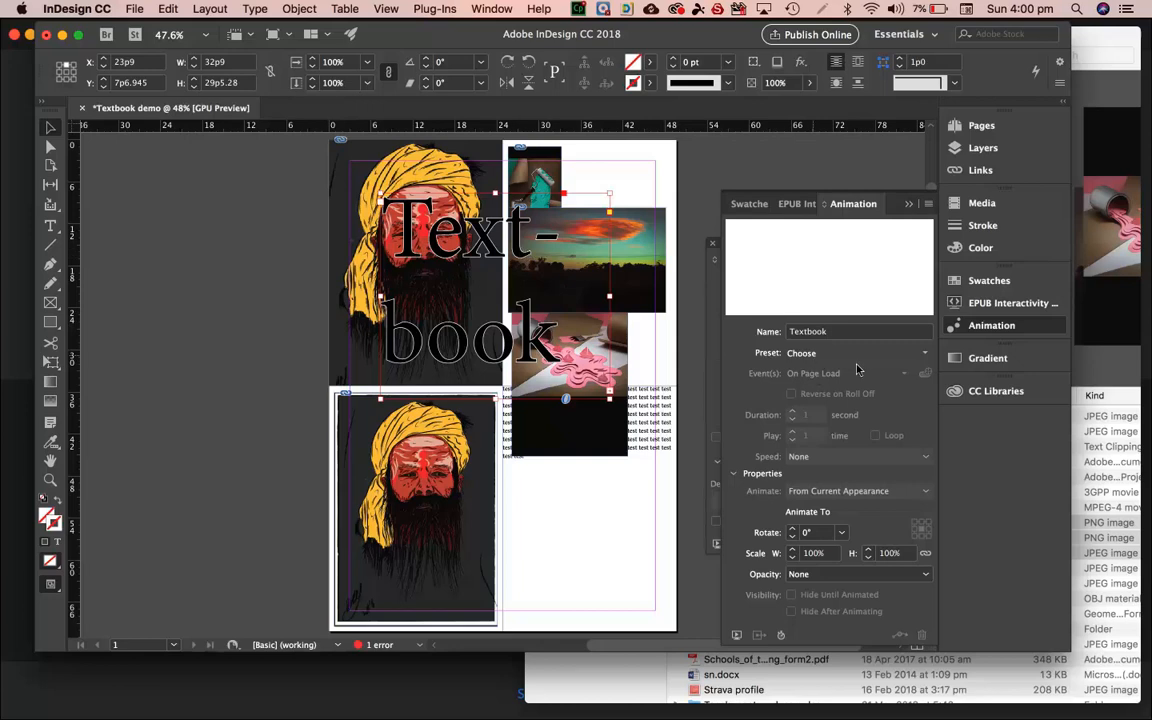
left_click(922, 354)
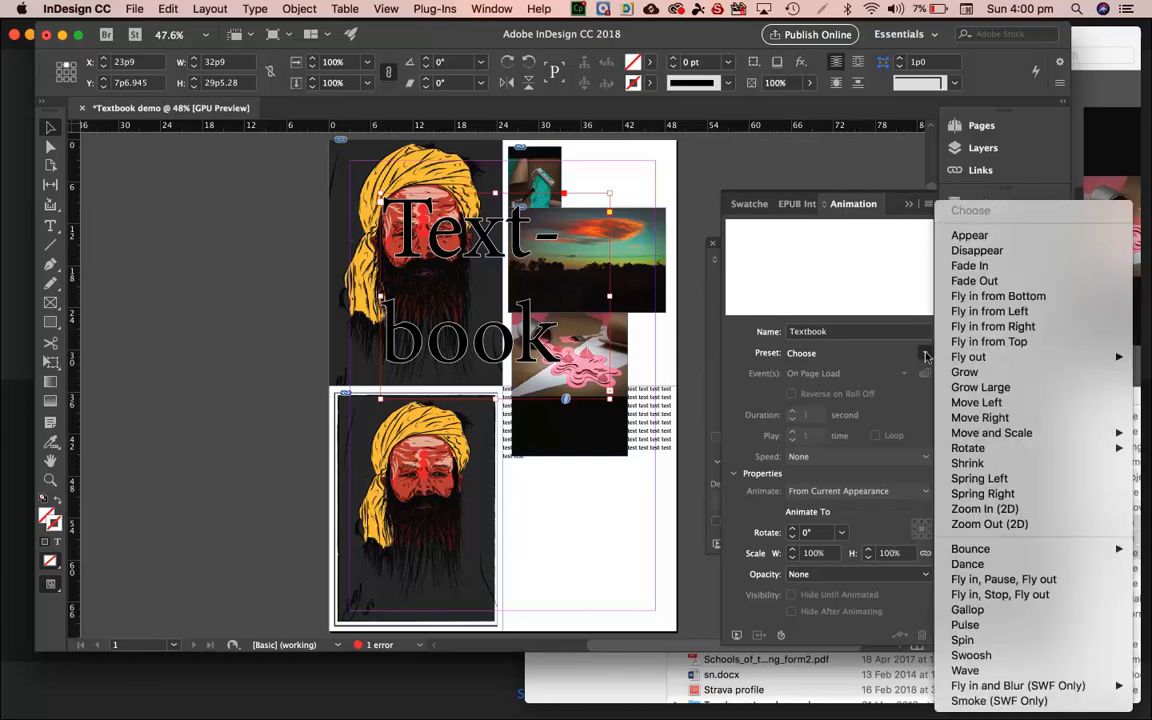
left_click(968, 237)
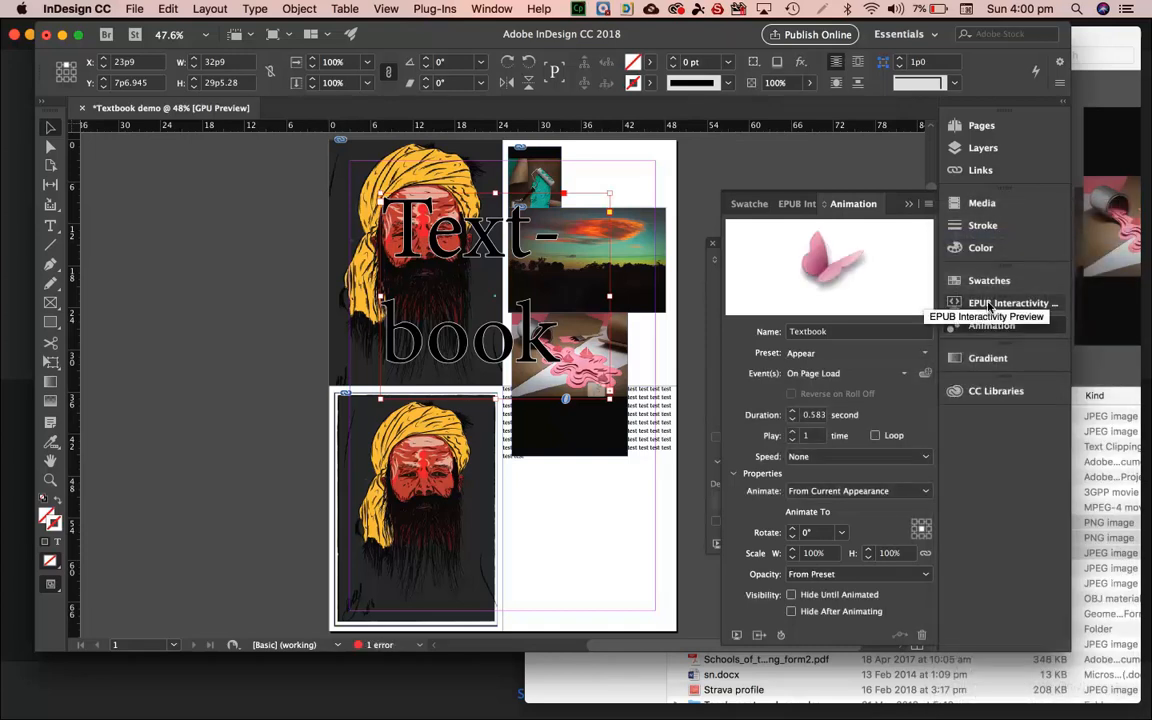
Enlarge the EPUB interactivity preview and play the title's animation in it.
left_click(988, 304)
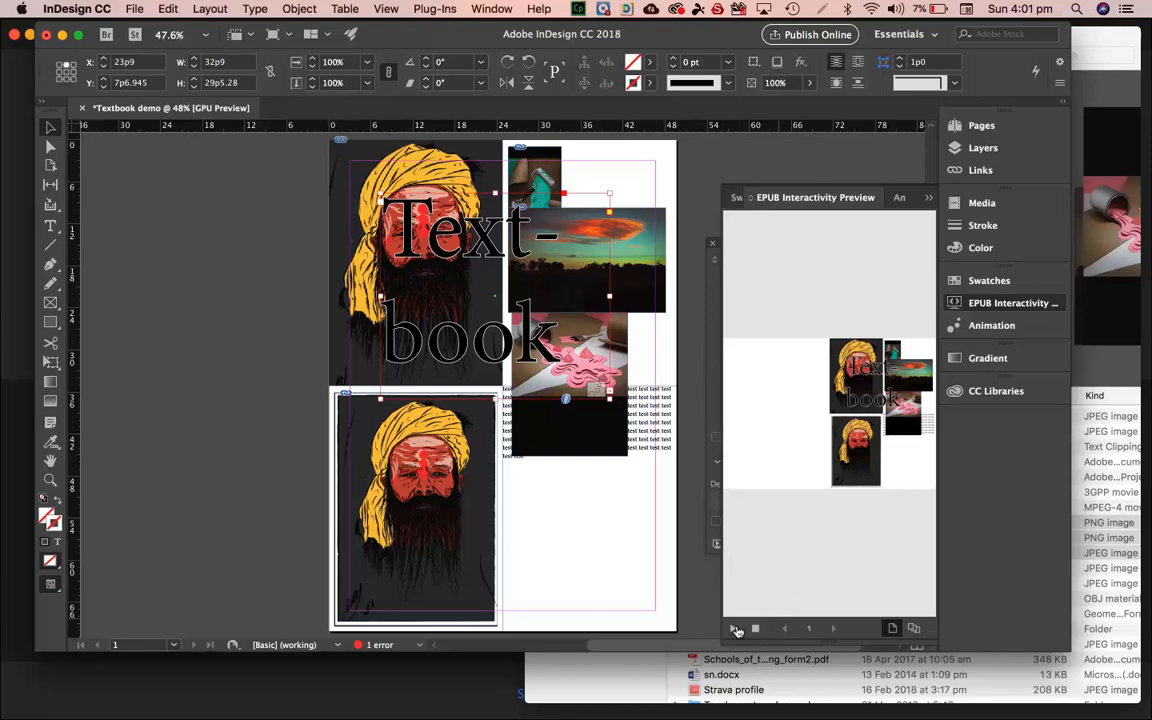
left_click_drag(719, 604, 340, 590)
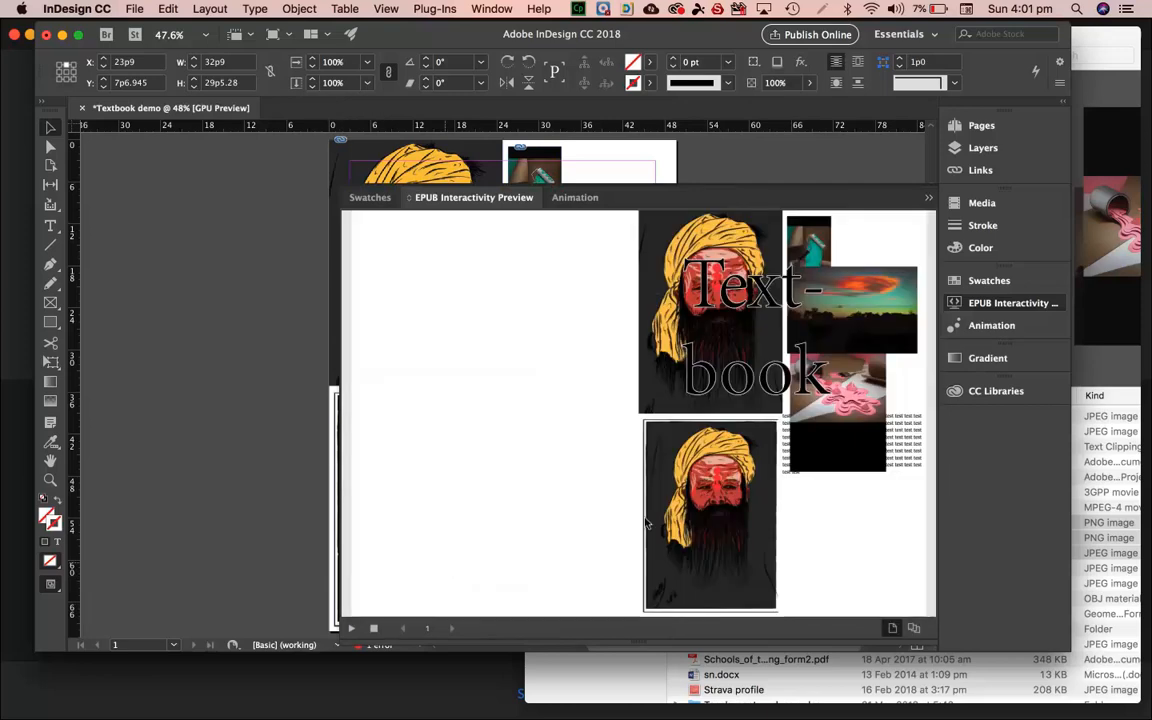
left_click(353, 628)
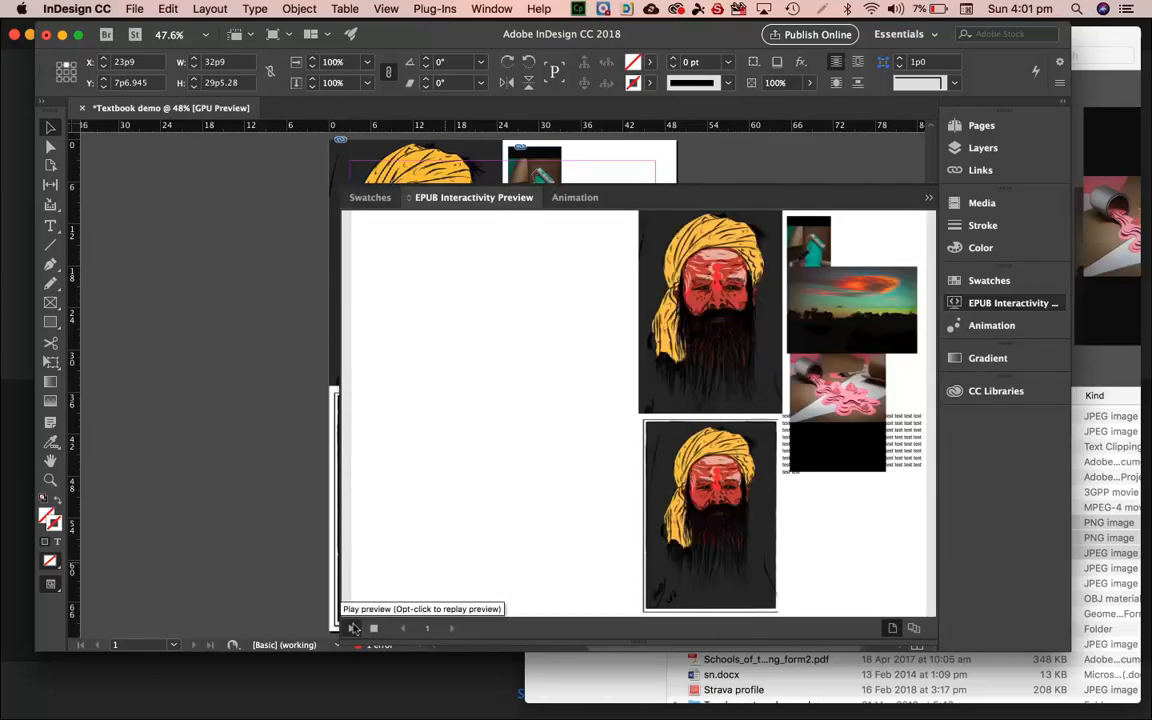
Change the title text frame's animation preset to Fly in from Left.
left_click(988, 325)
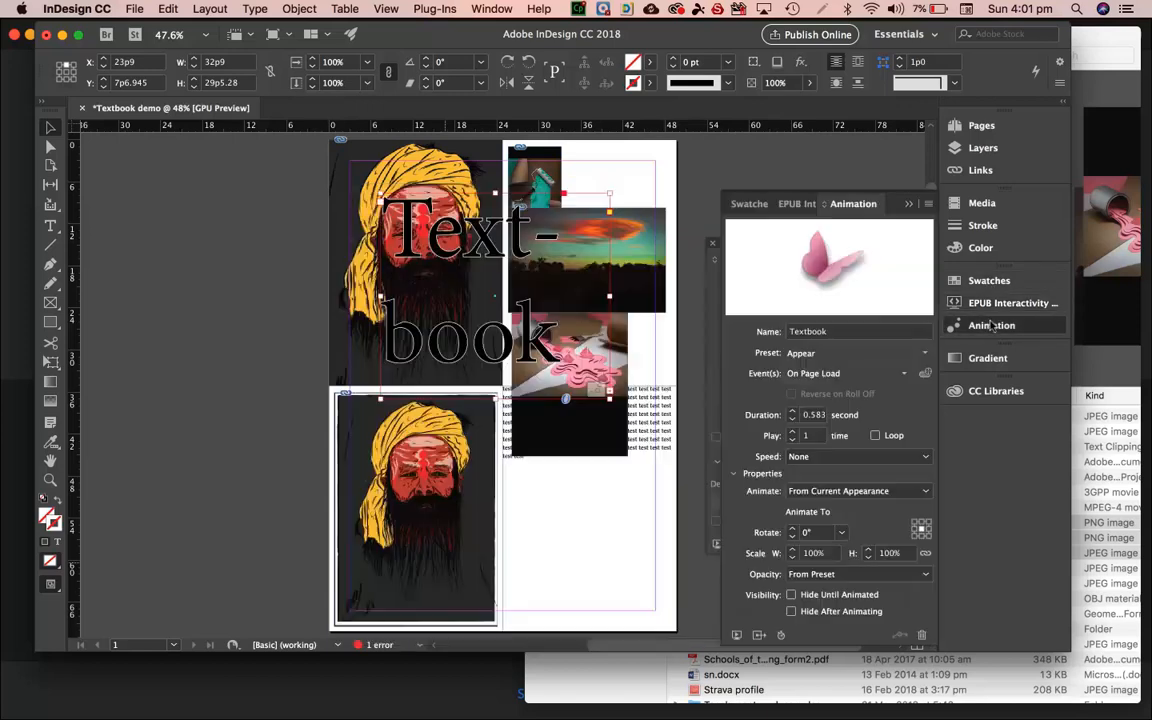
left_click(926, 353)
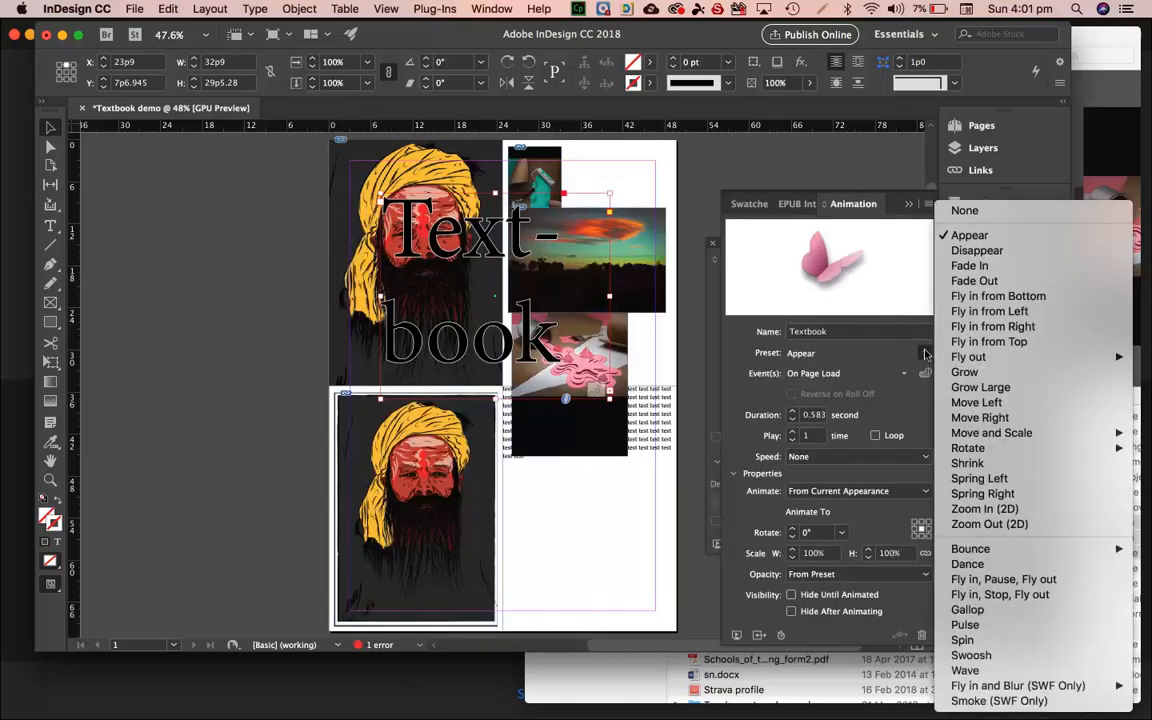
left_click(985, 311)
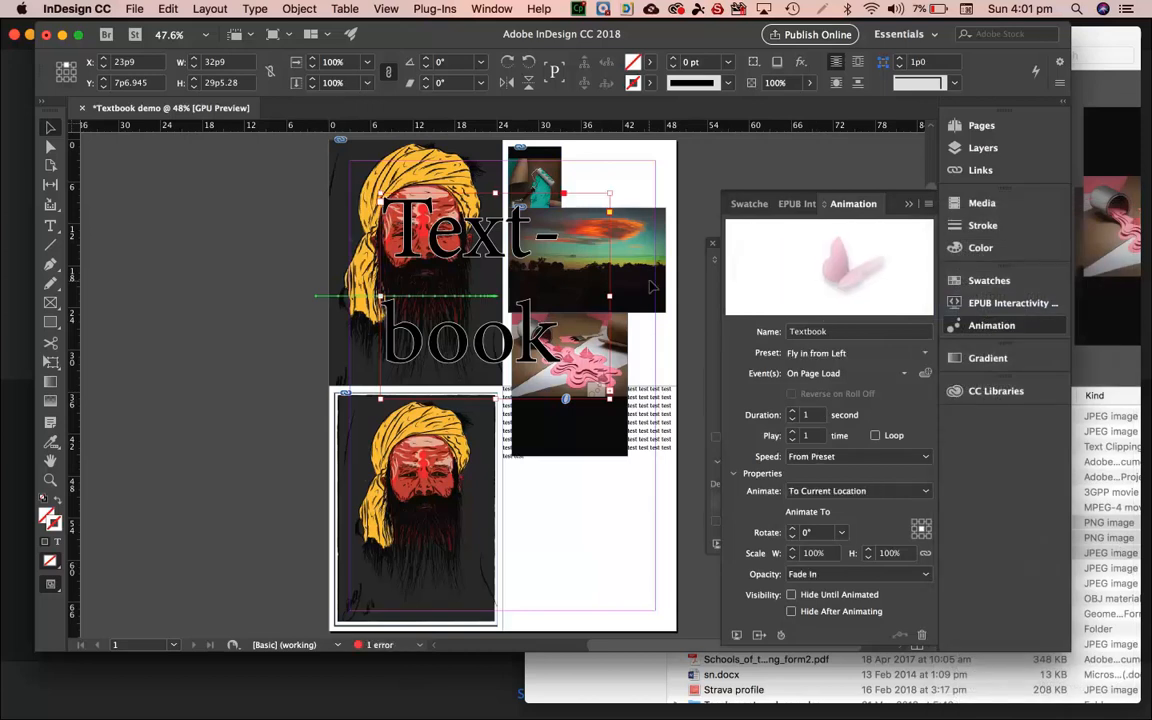
Play the title's Fly in from Left animation in the EPUB interactivity preview.
left_click(988, 304)
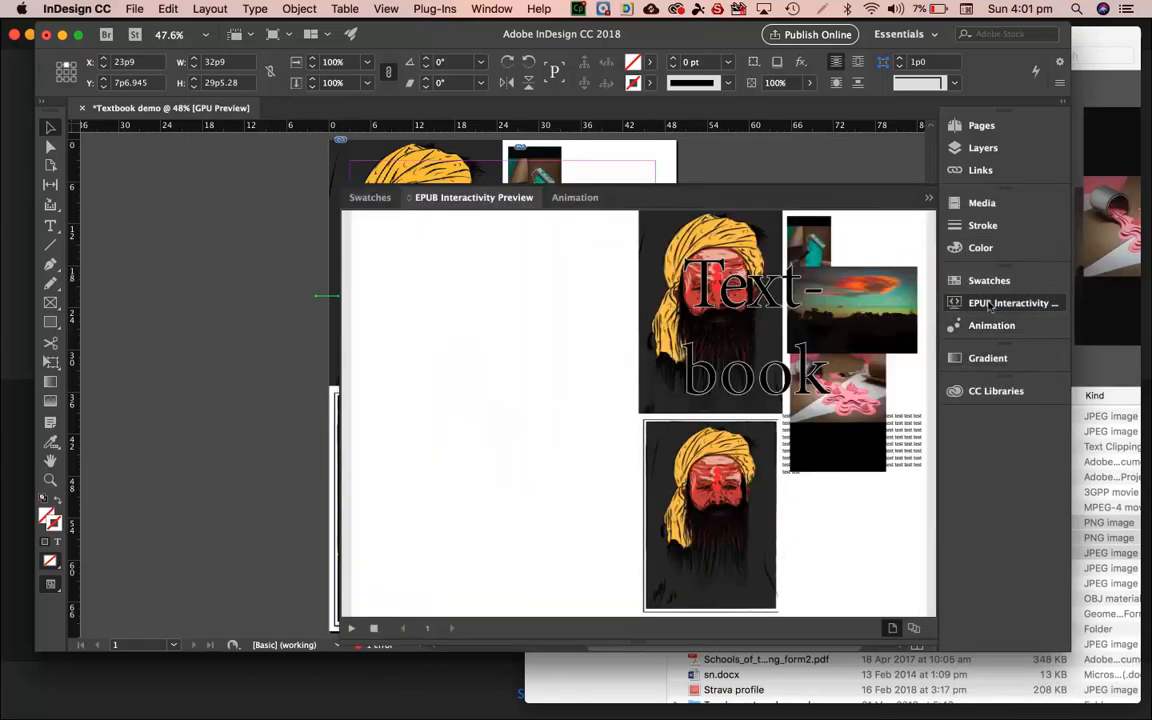
left_click(350, 630)
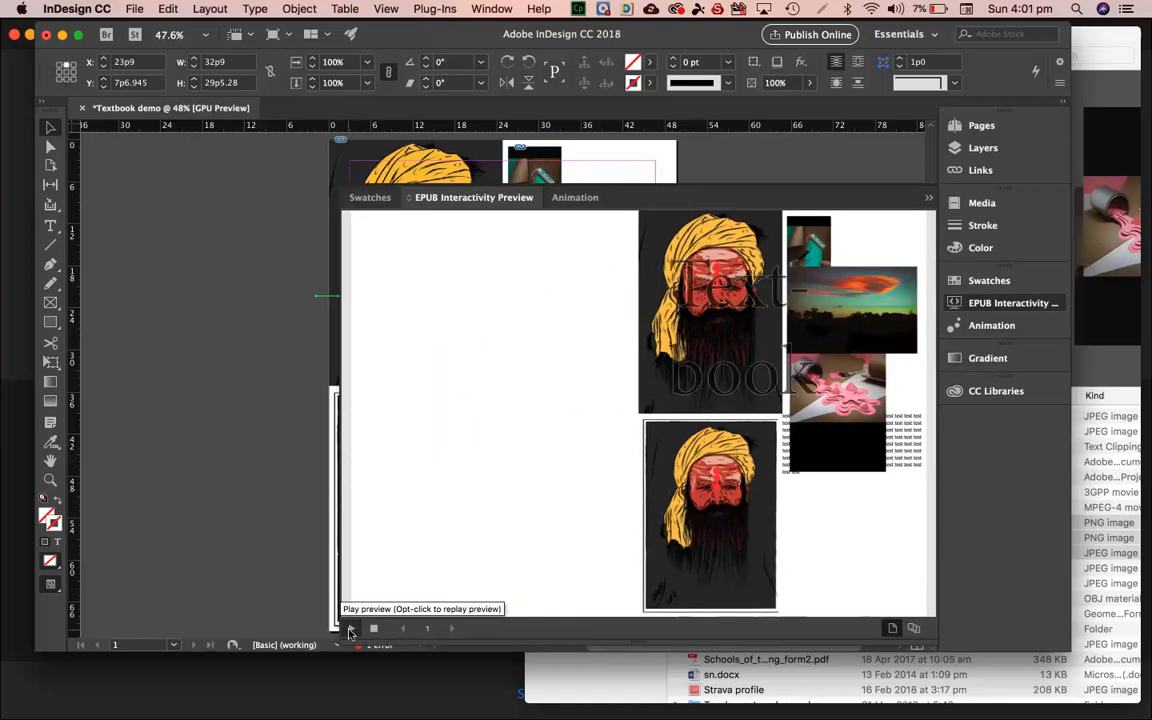
Add On Page Click as a trigger event for the title's animation, alongside On Page Load.
left_click(983, 327)
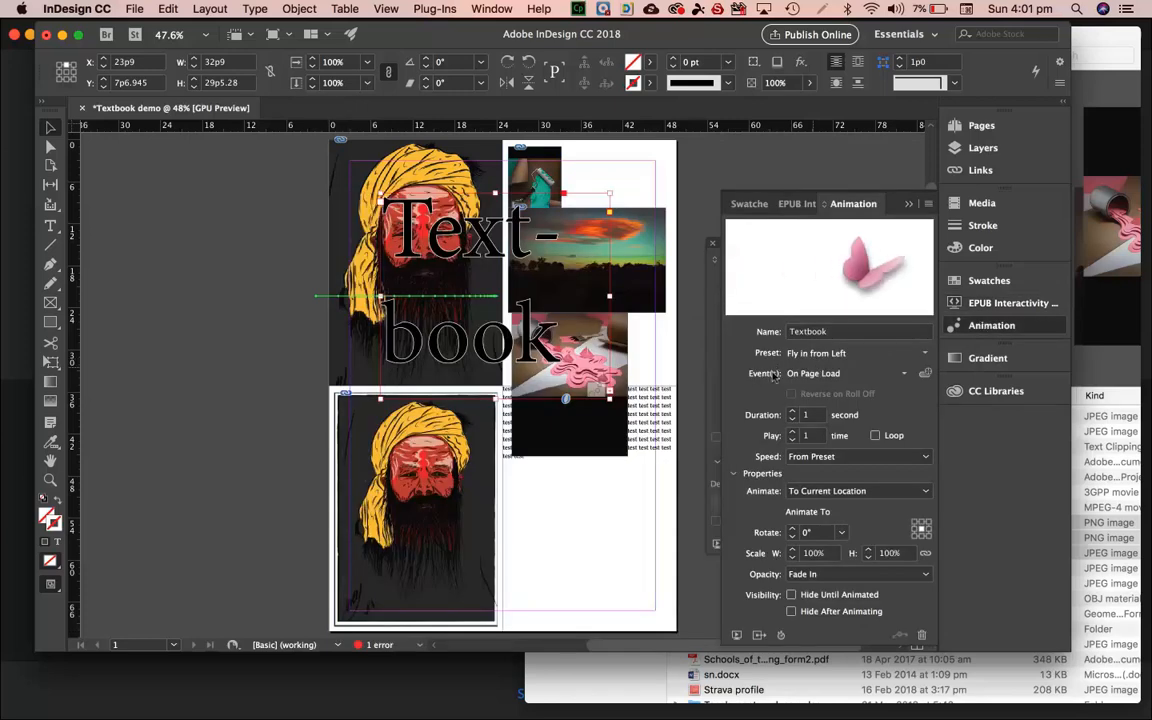
left_click(904, 373)
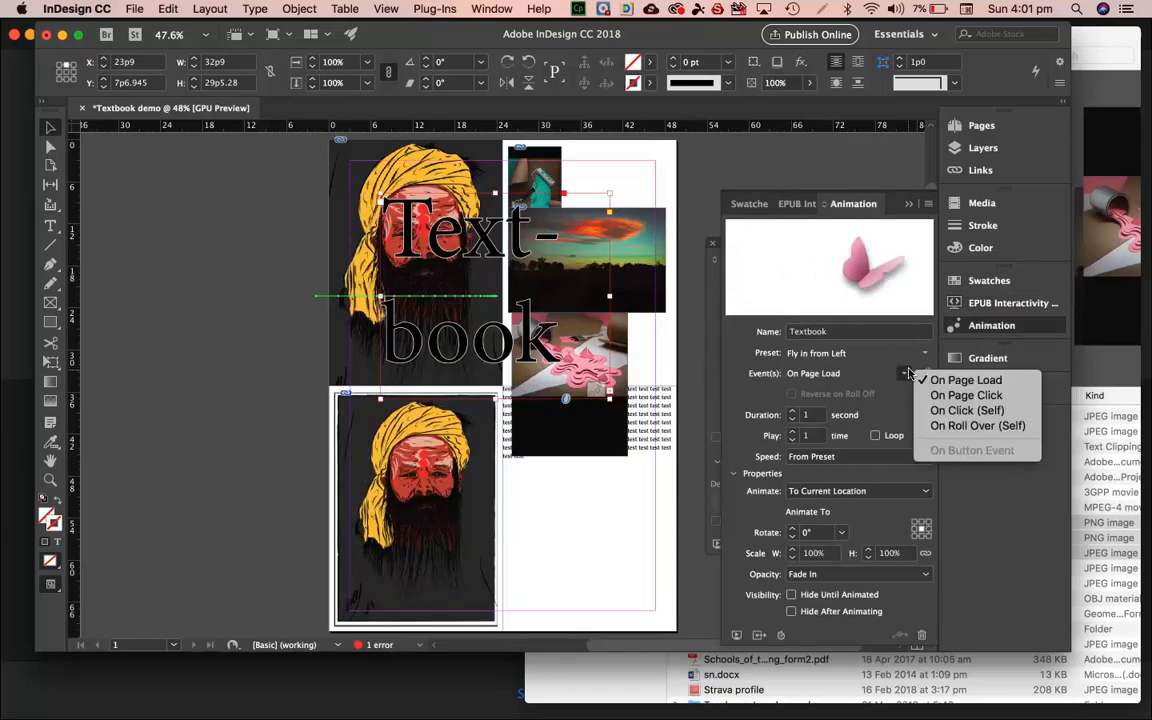
left_click(966, 396)
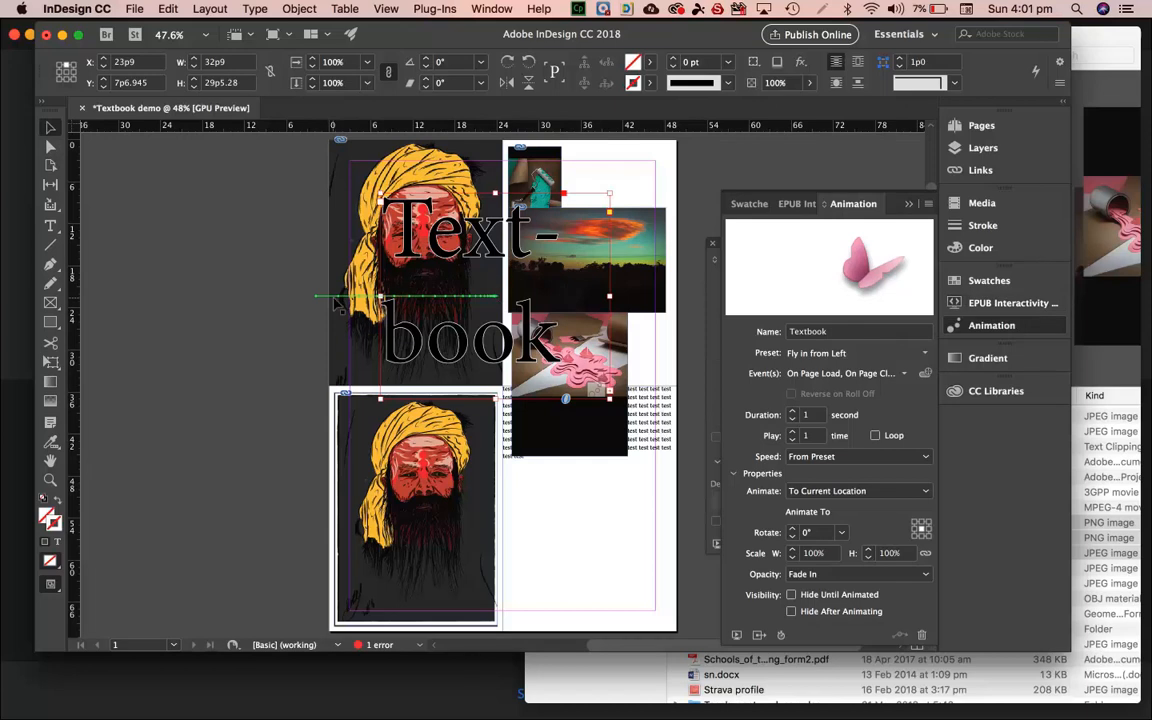
Move the starting point of the title's motion path up and farther left of the page, making the path about 46p4 long.
left_click(51, 147)
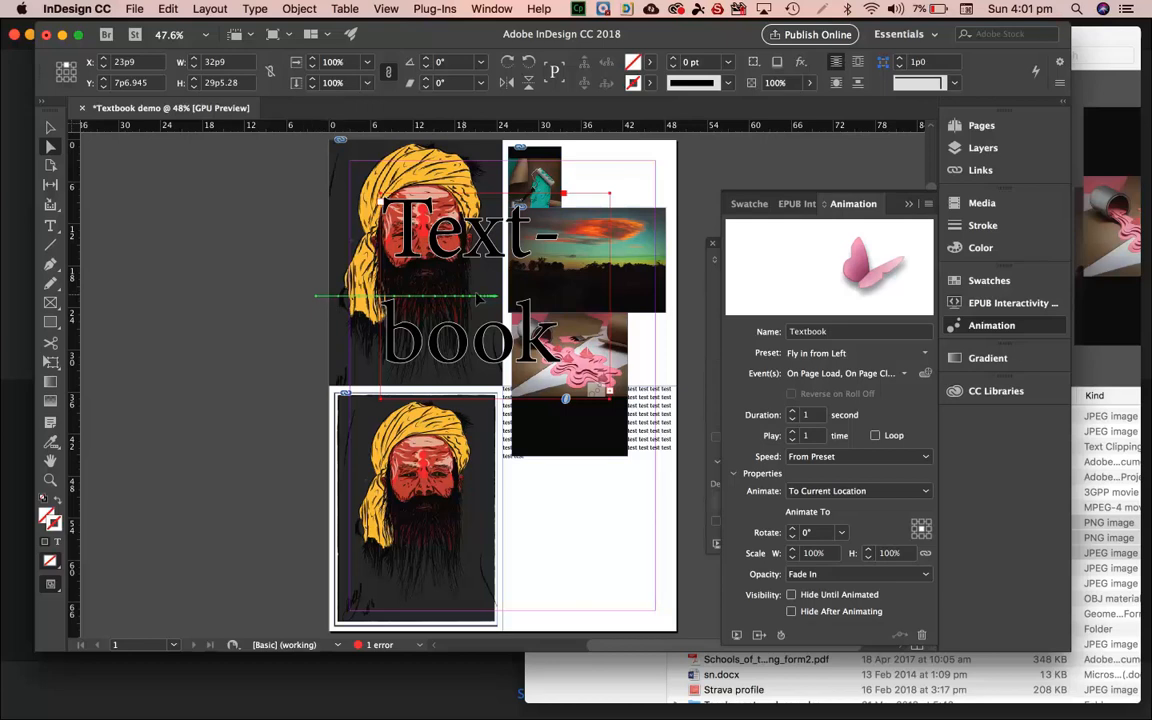
left_click(318, 298)
left_click_drag(318, 302, 181, 233)
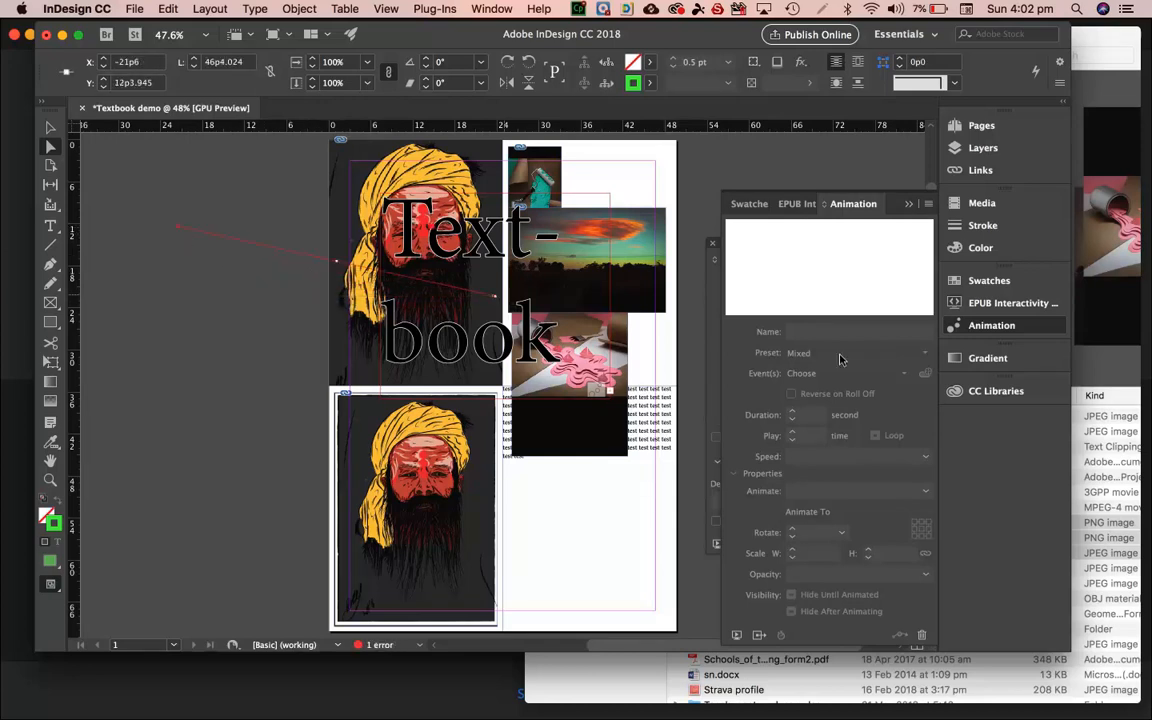
Play the title's animation along the reshaped motion path in the EPUB interactivity preview and collapse the preview.
left_click(978, 306)
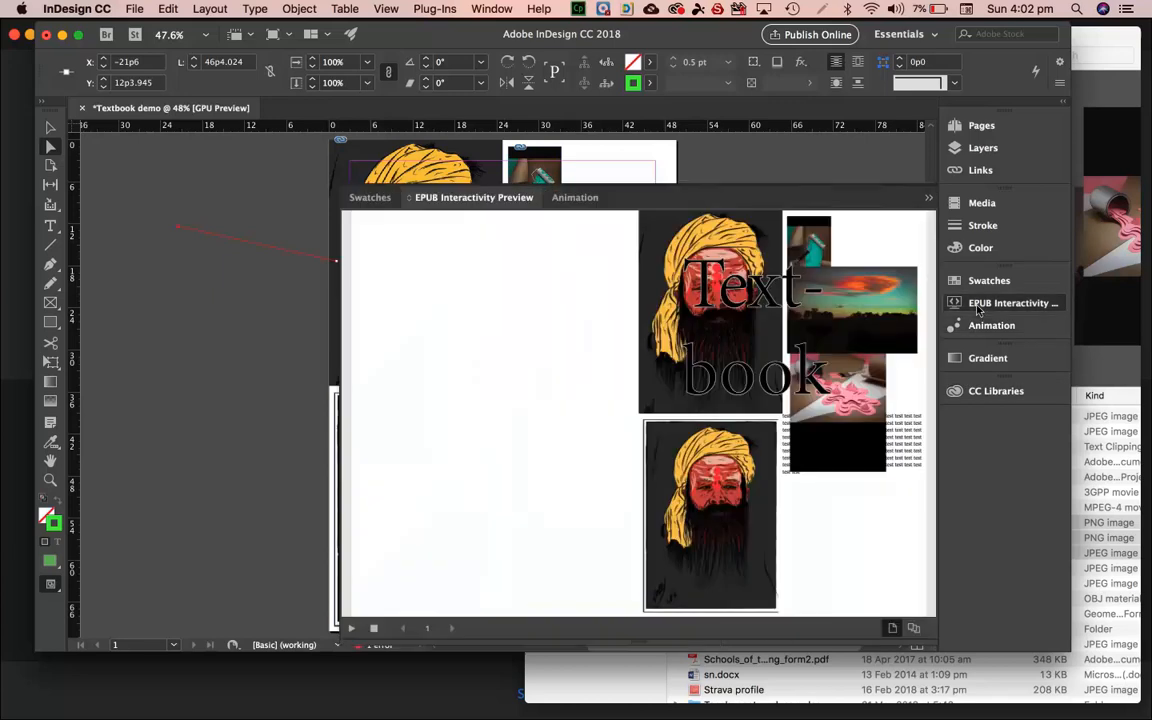
left_click(351, 630)
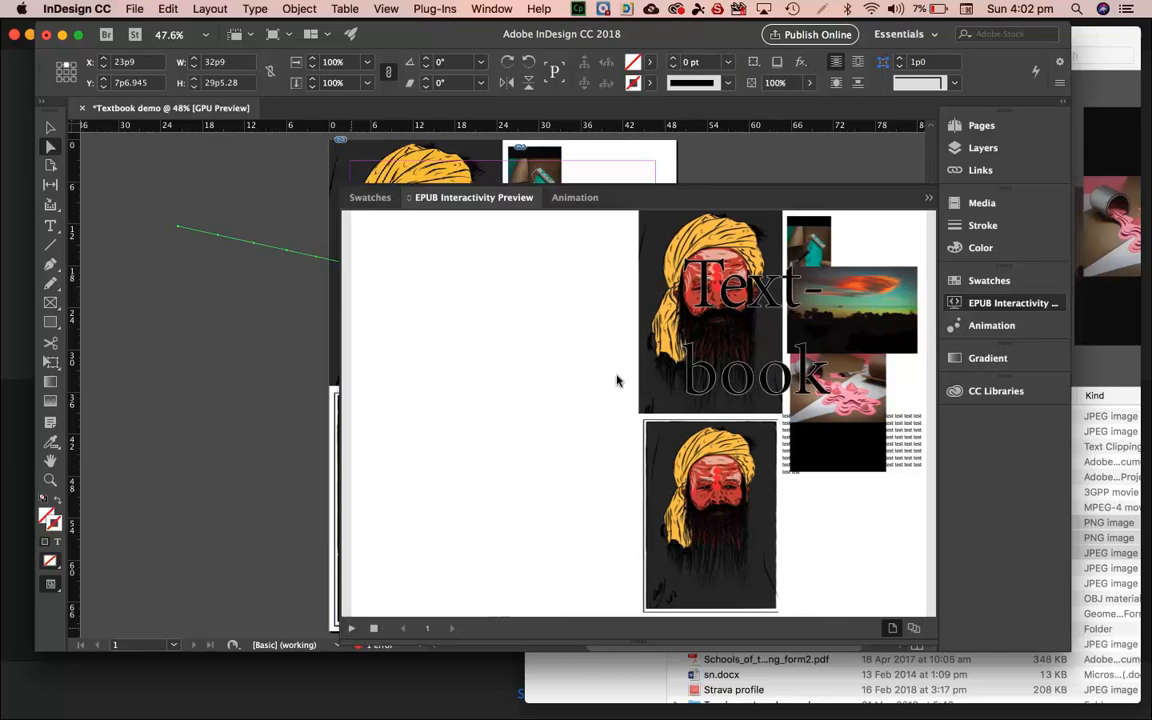
left_click(929, 197)
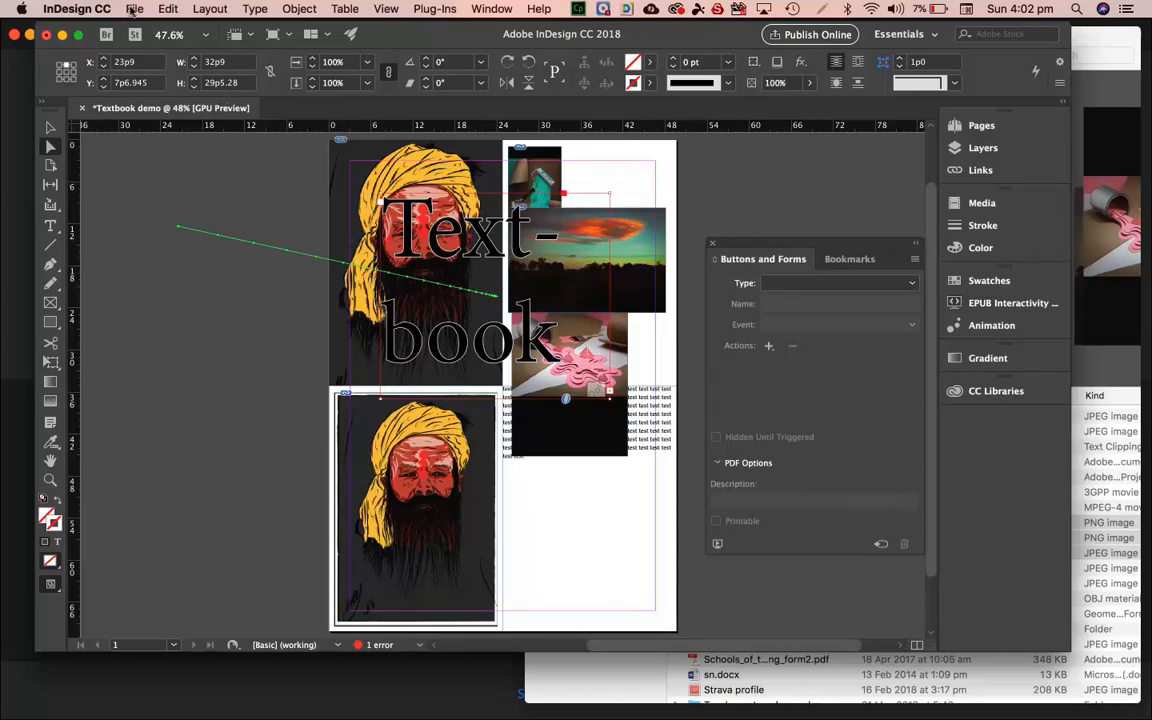
Export the document to the Desktop as an EPUB (Reflowable) file named Textbook demo, accepting the export options.
left_click(133, 9)
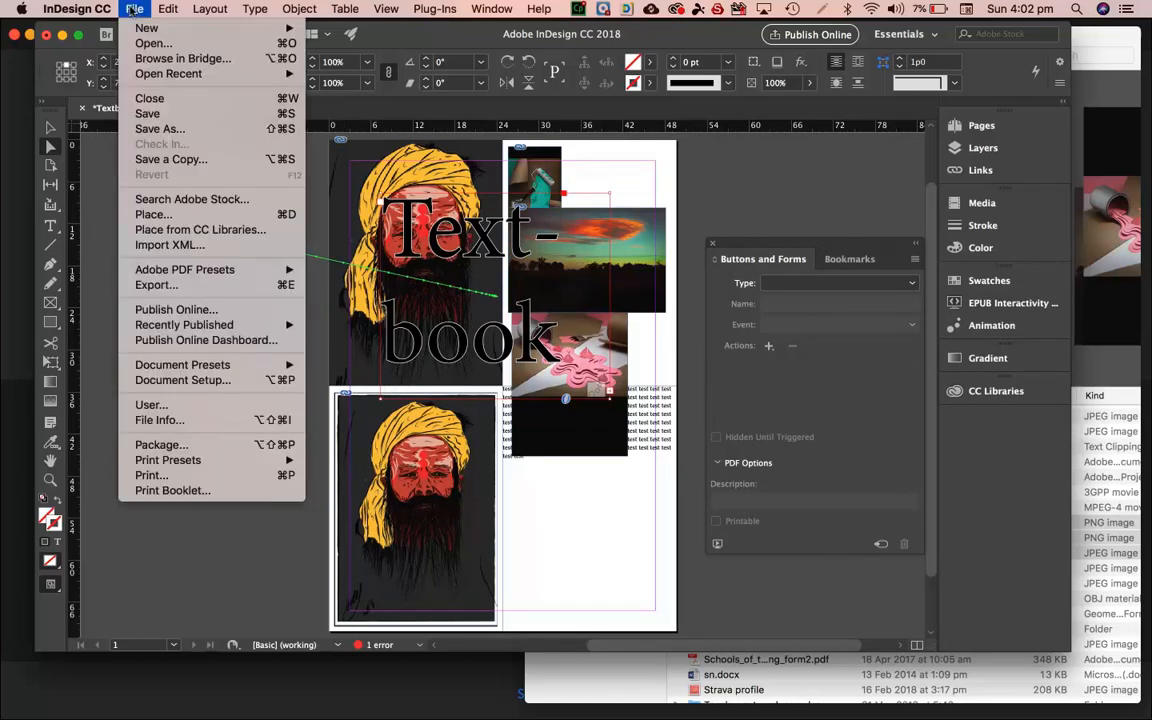
left_click(162, 286)
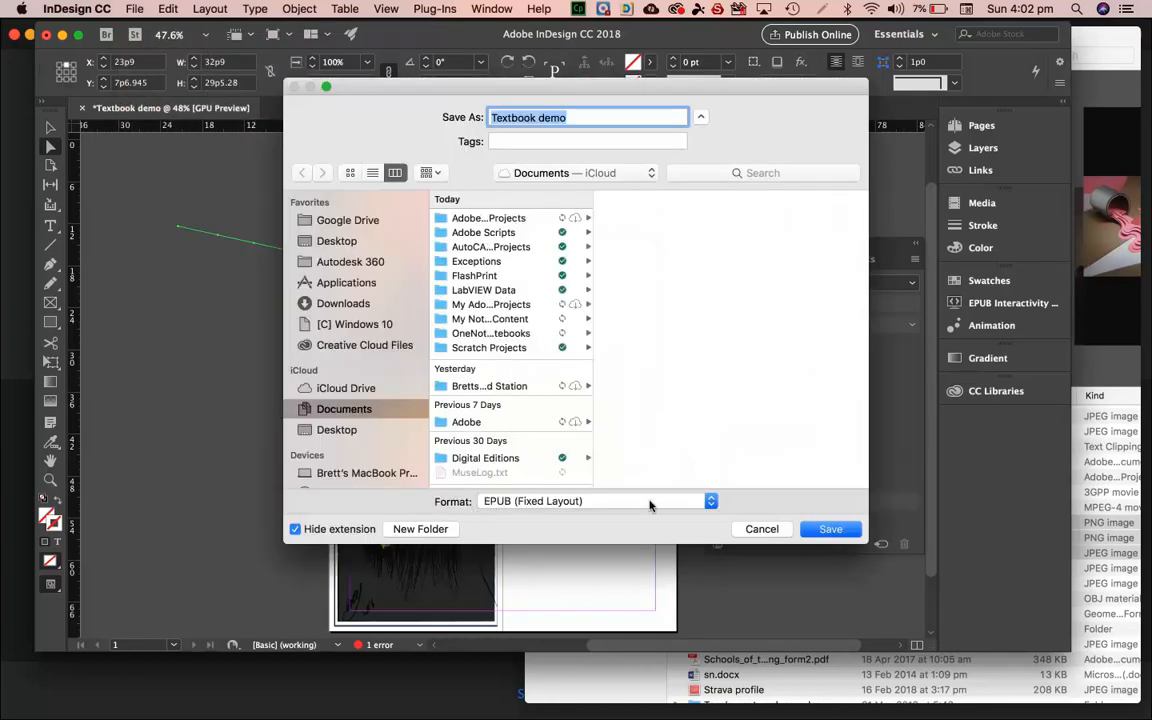
left_click(490, 501)
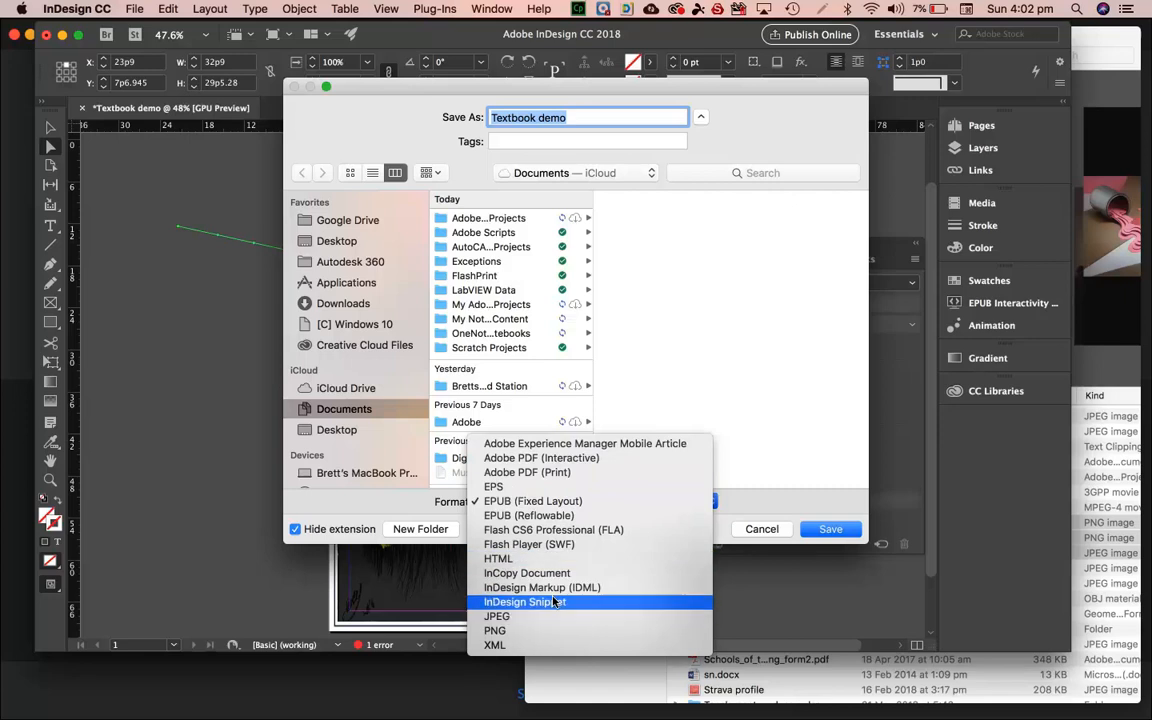
left_click(553, 518)
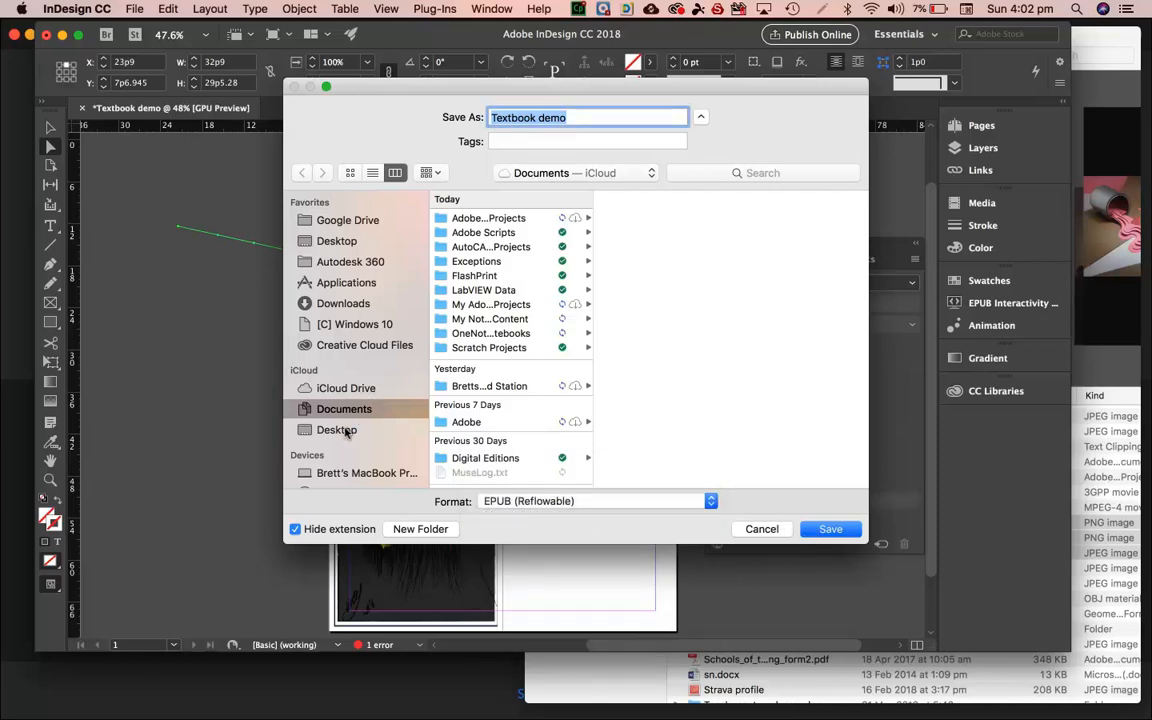
left_click(310, 430)
left_click(826, 530)
left_click(769, 568)
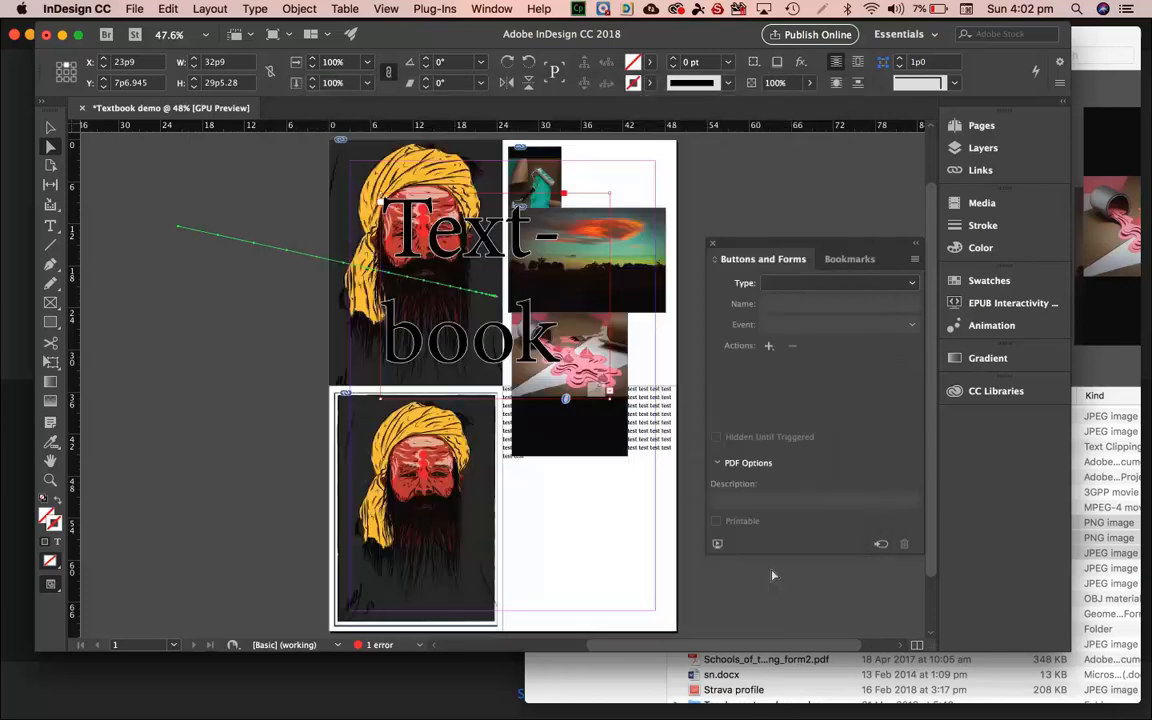
Switch to iBooks, show the library and open the exported reflowable Textbook demo book.
mouse_move(76, 708)
left_click(26, 697)
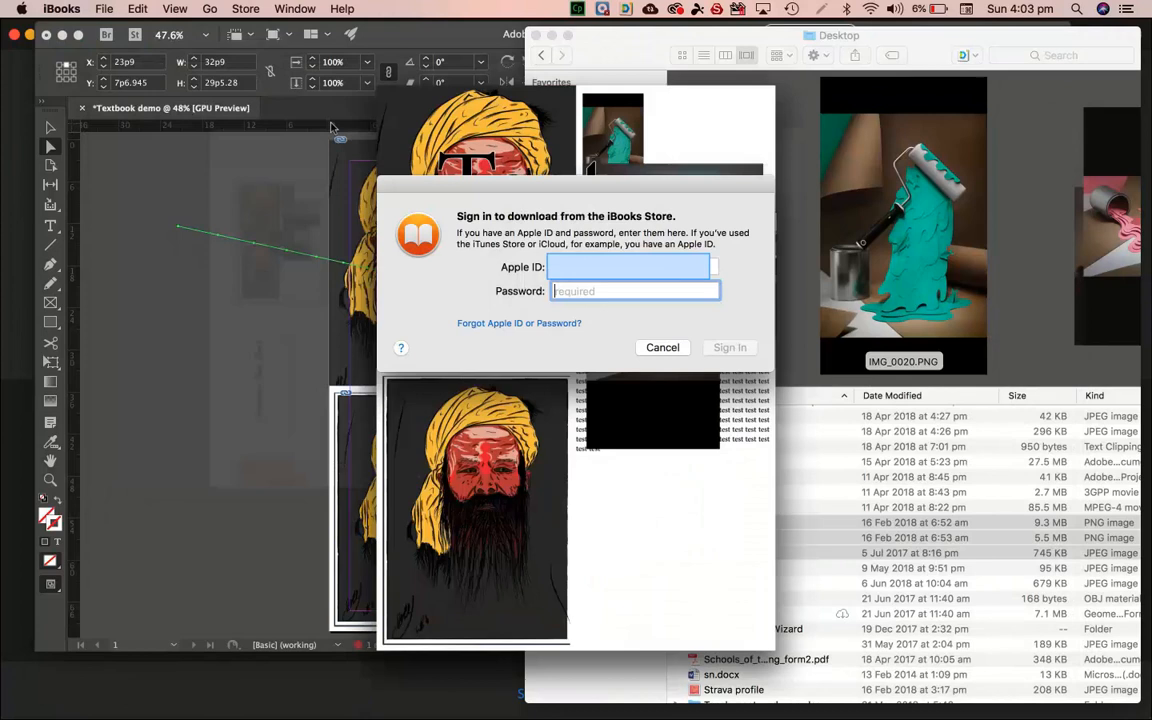
left_click(333, 127)
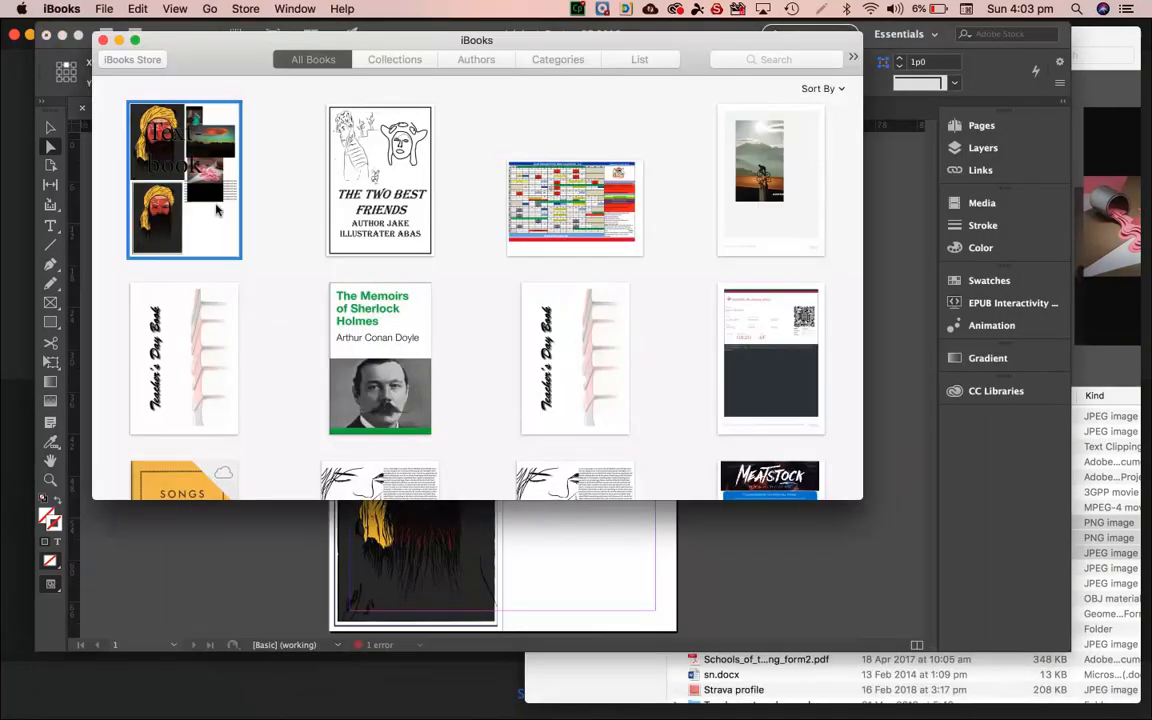
double_click(216, 209)
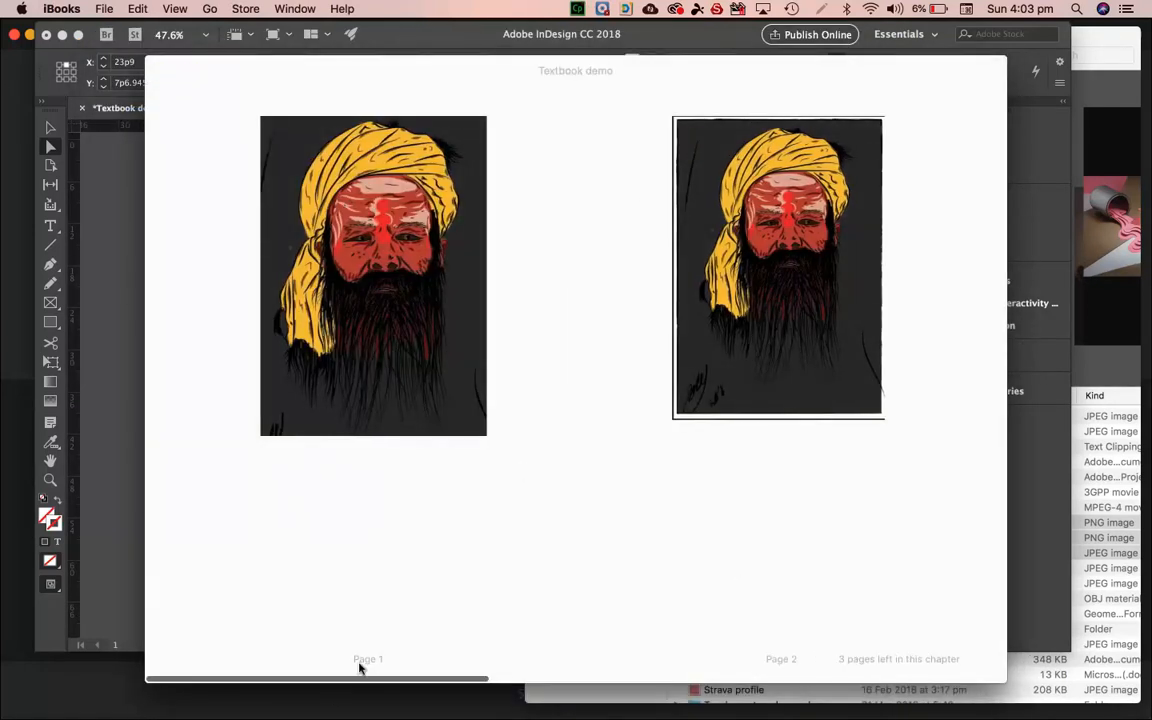
Enlarge the portrait on the book's first page, leave the enlarged view, close the book and return to InDesign.
double_click(378, 400)
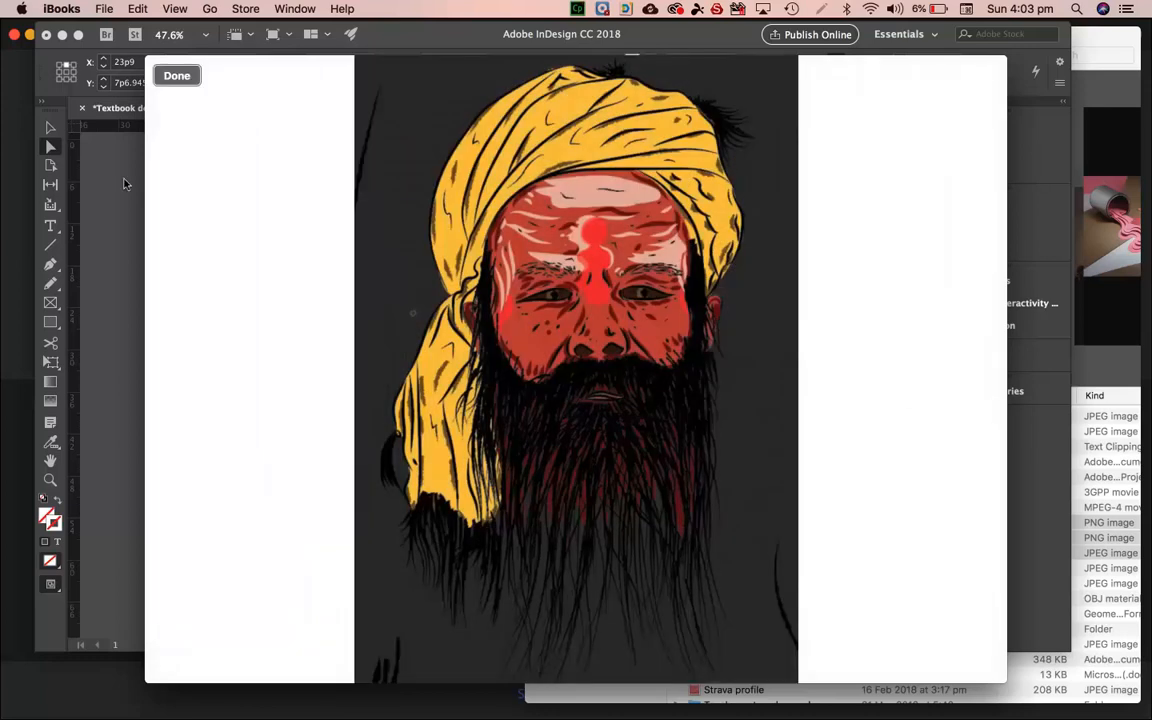
left_click(177, 76)
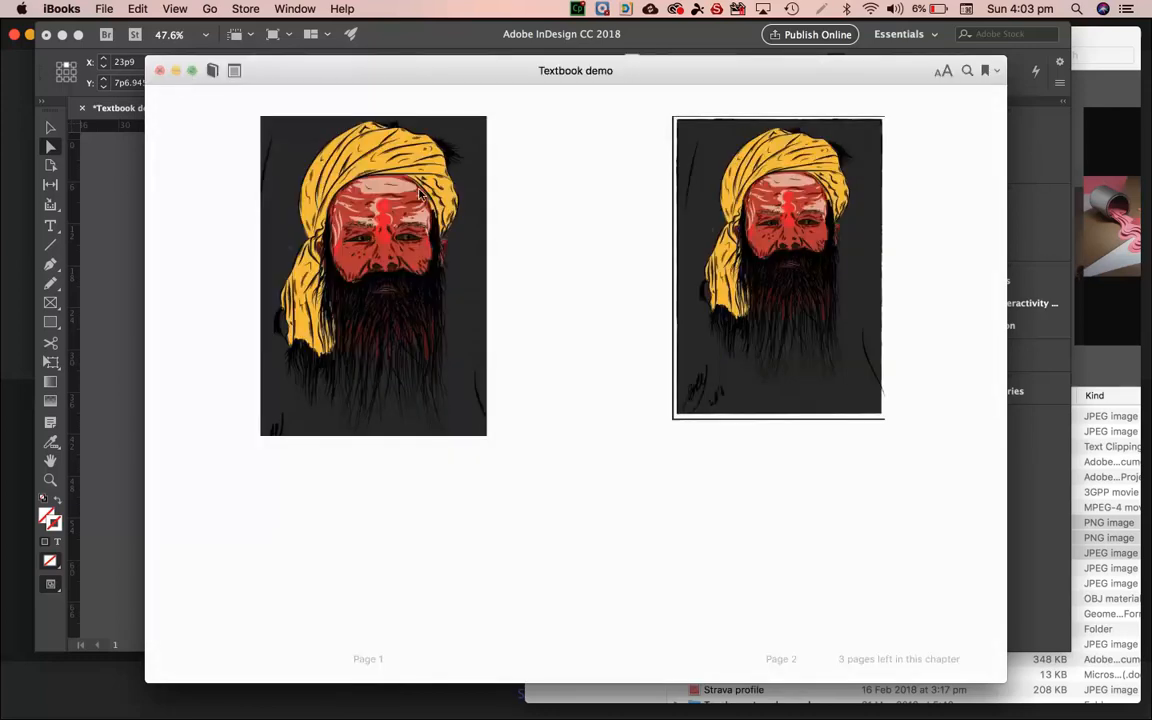
left_click(158, 74)
left_click(190, 506)
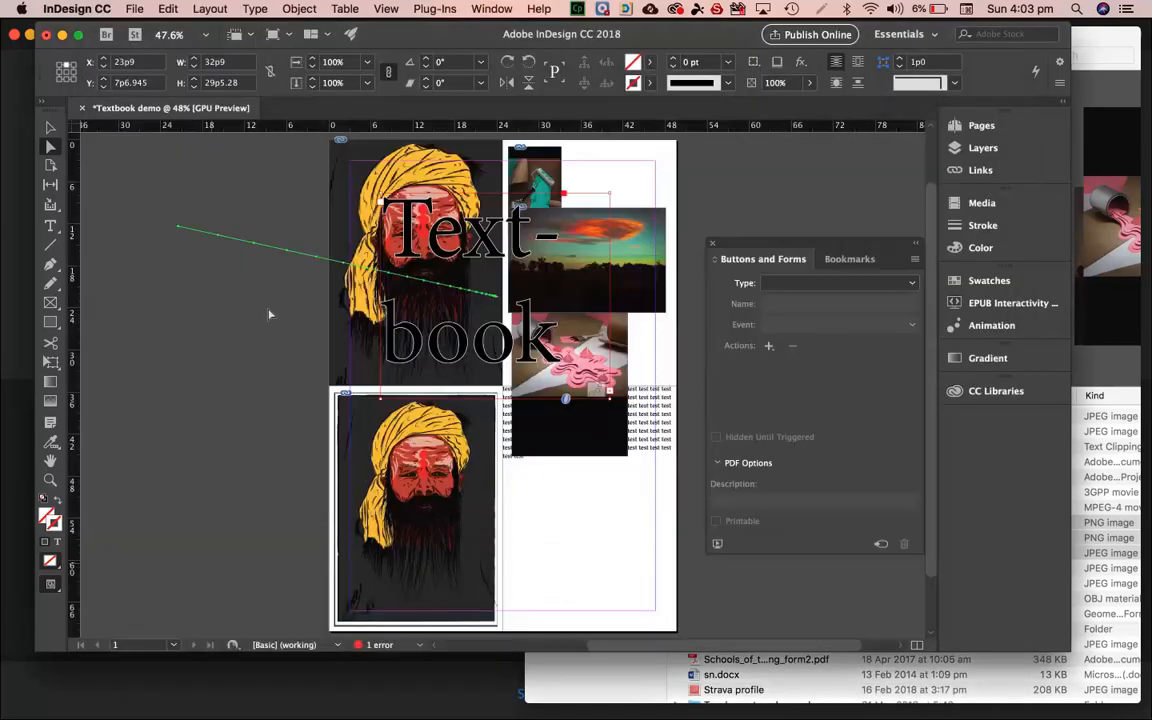
Export the document to the Desktop as EPUB (Fixed Layout) under the name Textbook demo fix instead of replacing the existing file.
left_click(134, 9)
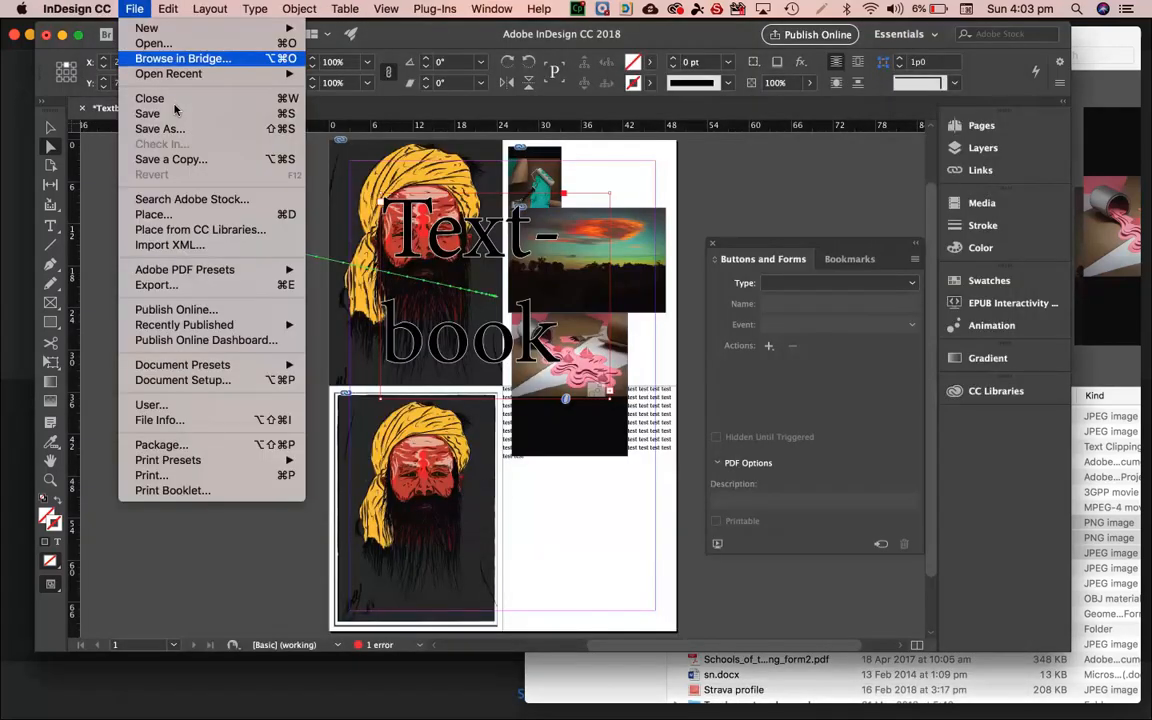
left_click(194, 288)
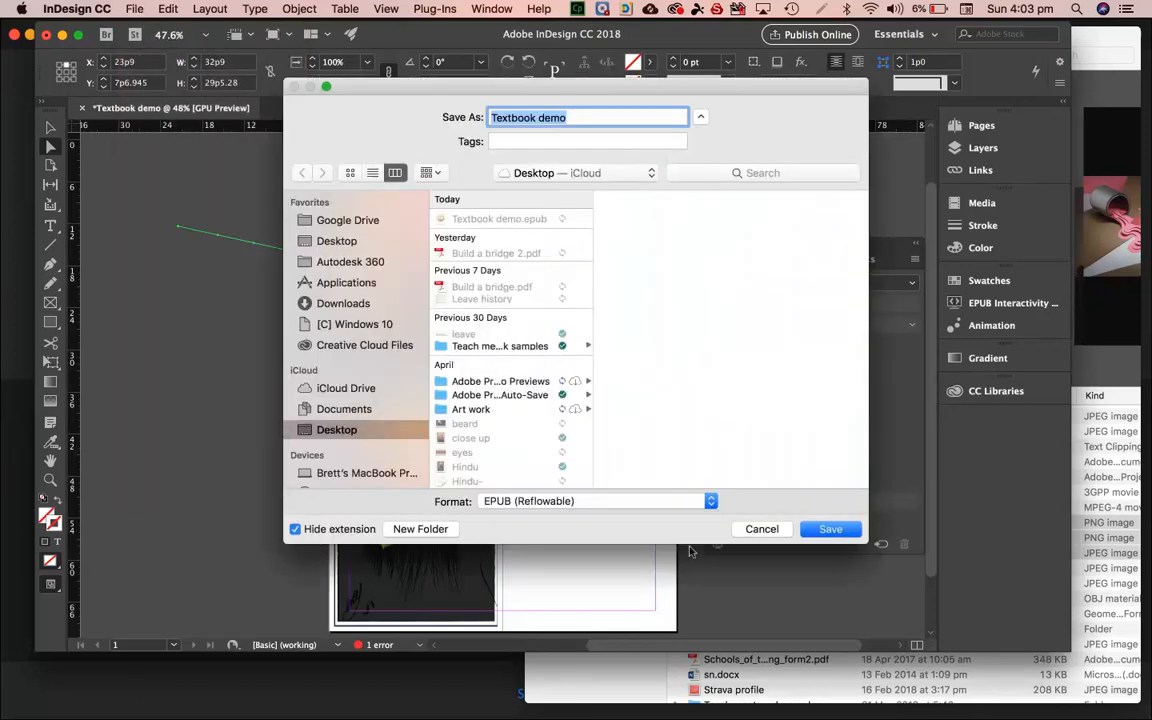
left_click(630, 501)
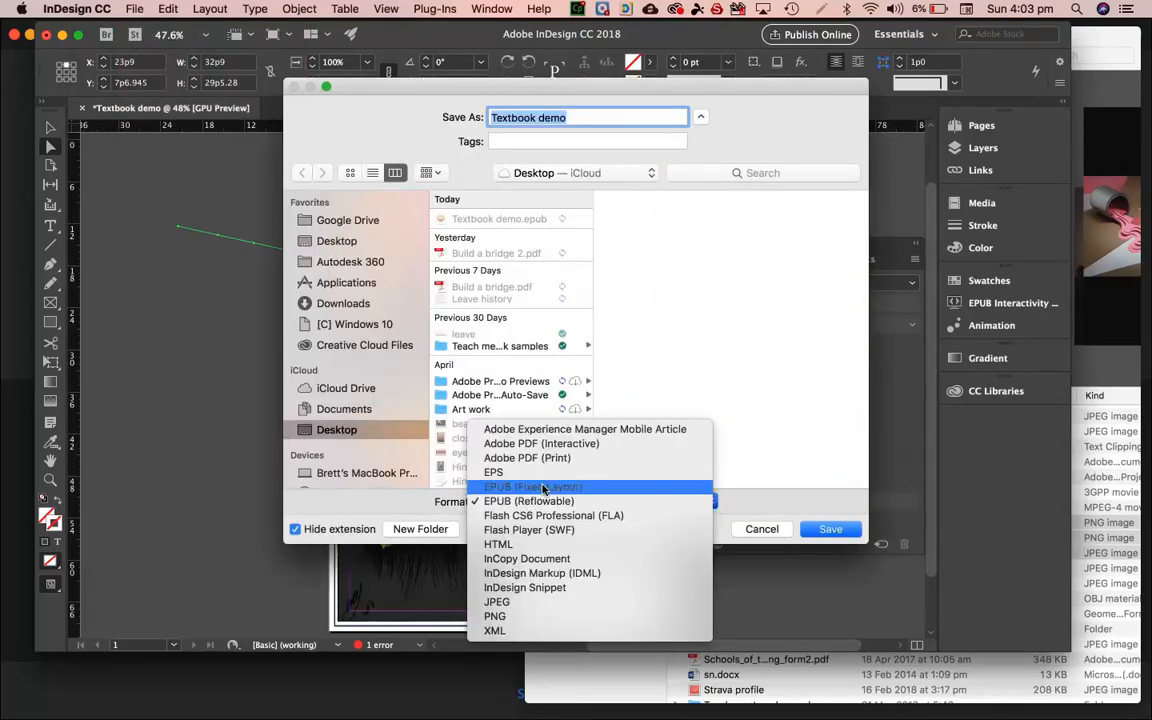
left_click(543, 488)
left_click(831, 529)
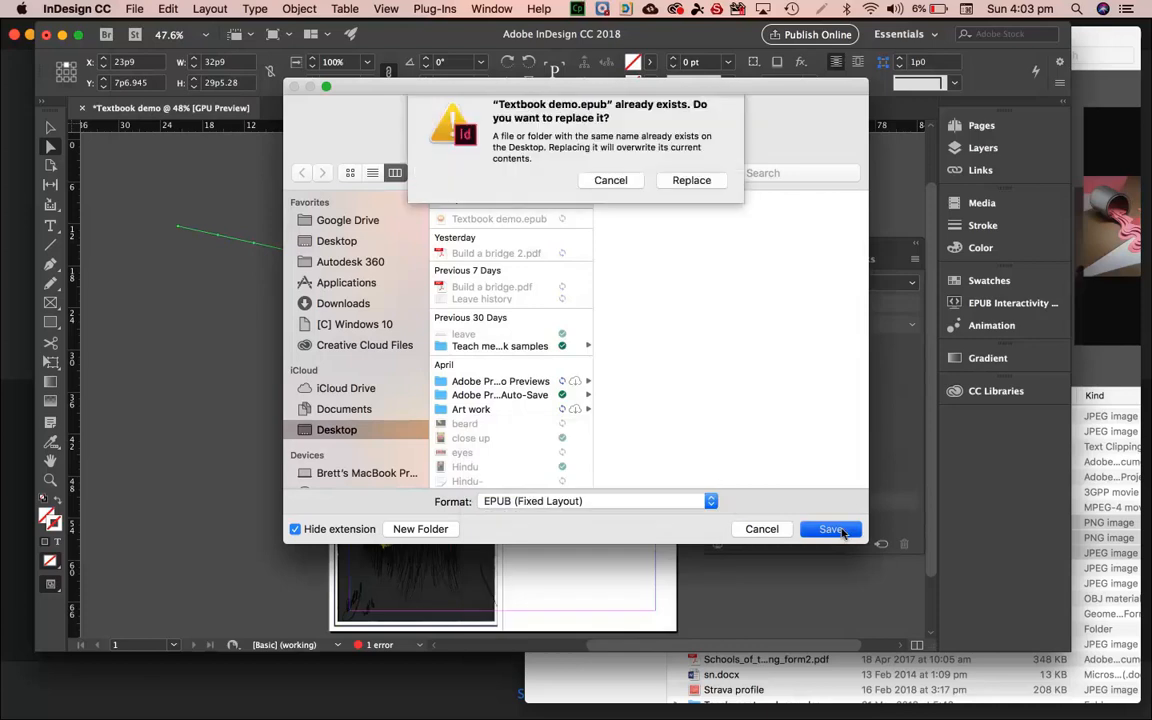
left_click(609, 192)
left_click(577, 115)
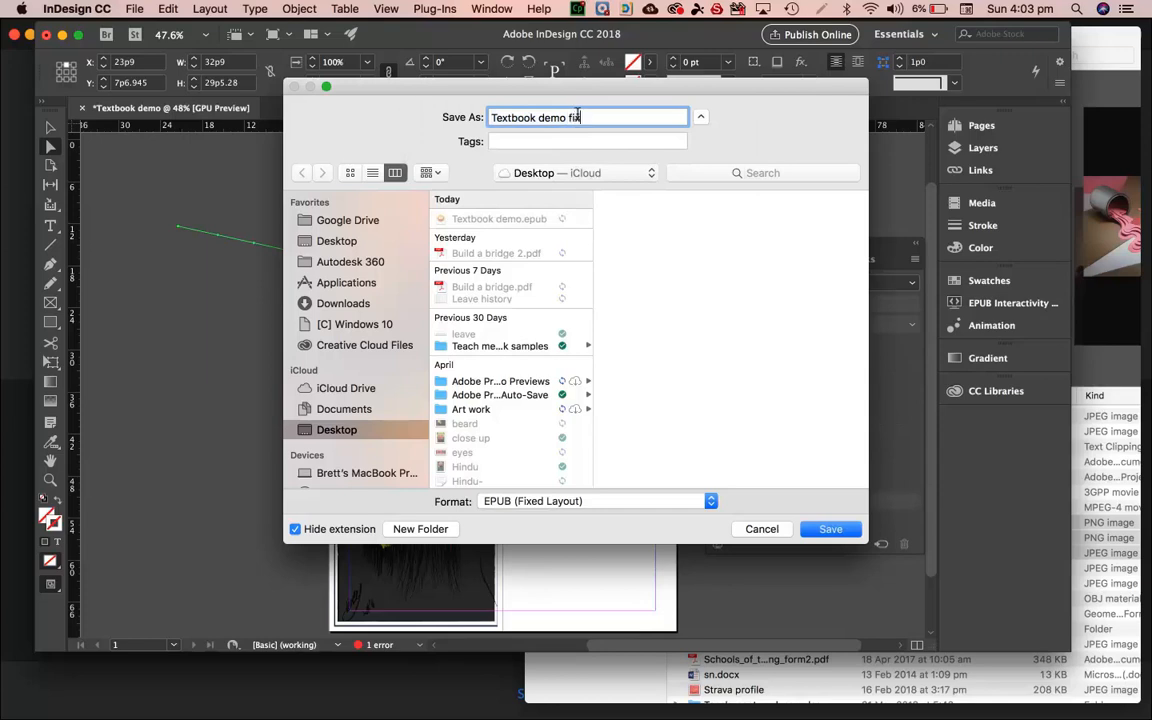
left_click(829, 529)
left_click(778, 576)
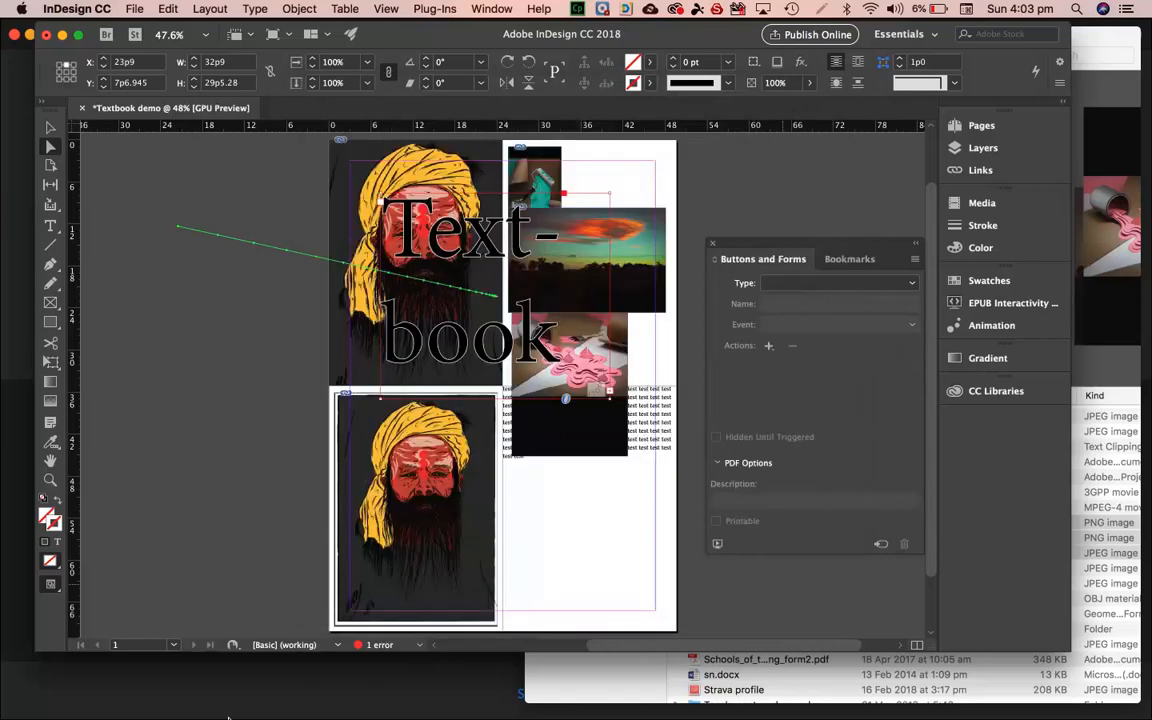
Switch to iBooks and open the newly exported fixed-layout textbook to check its page and title animation.
mouse_move(229, 717)
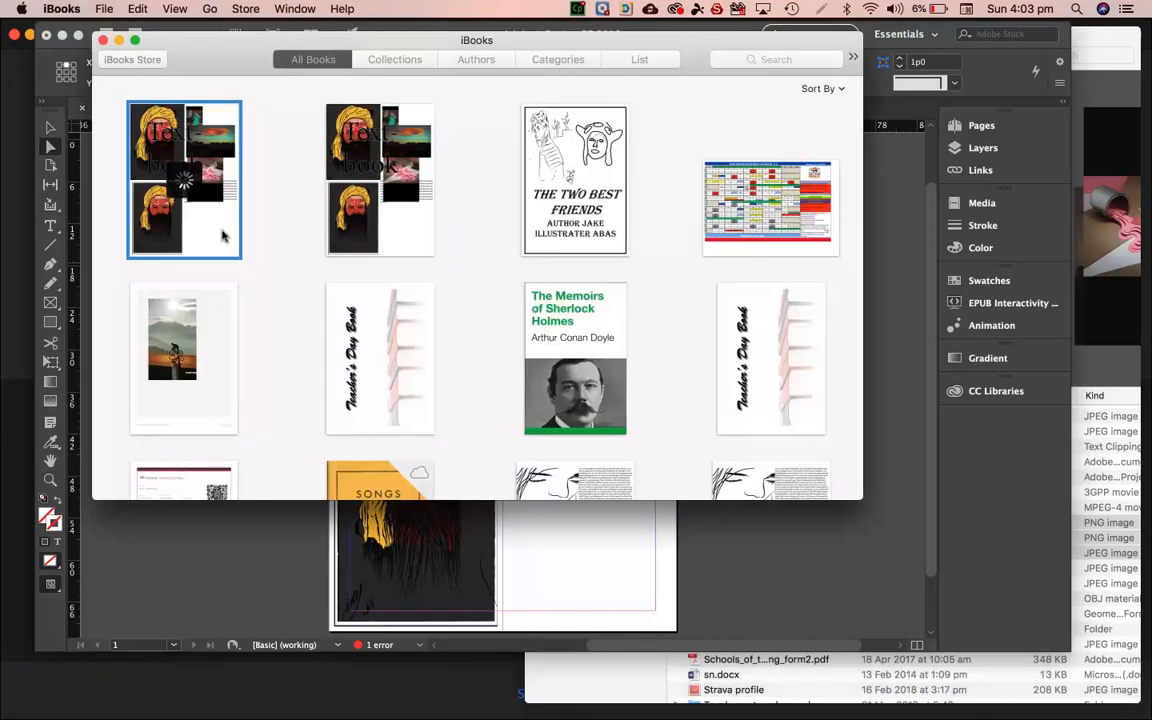
double_click(218, 233)
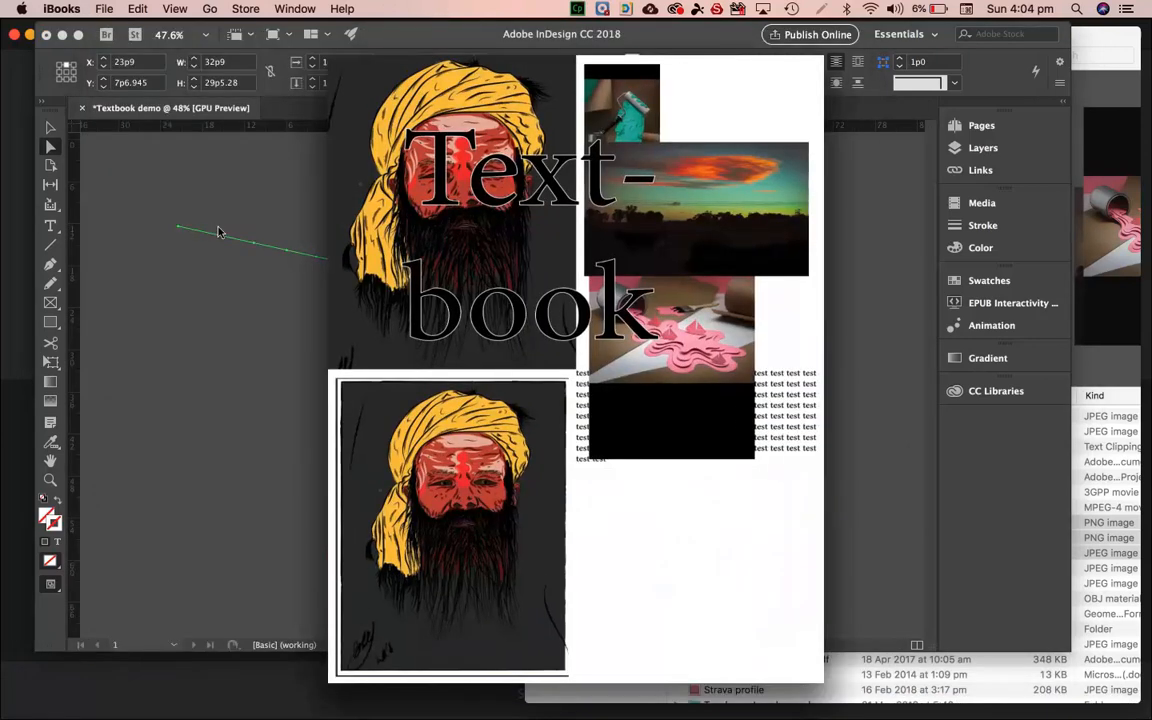